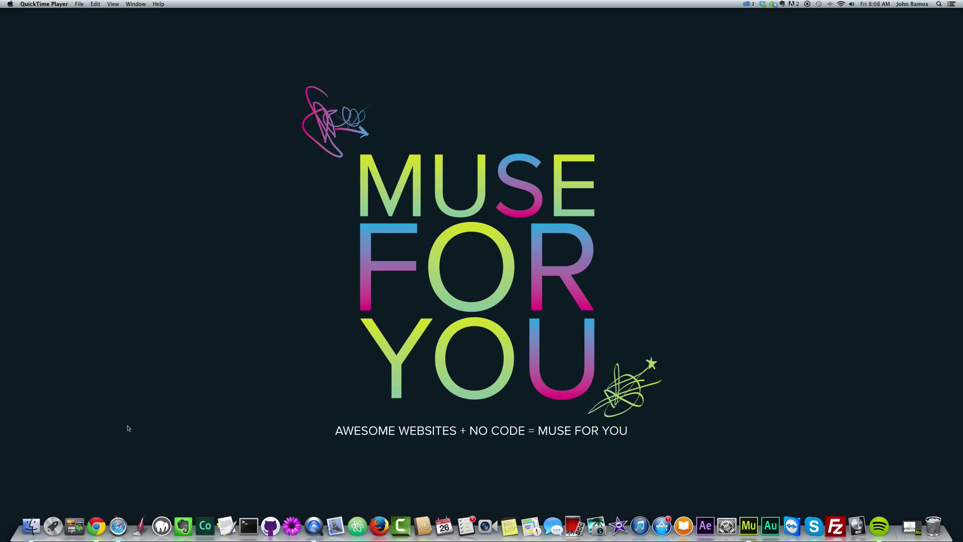
- Load paypal.com in Chrome and go to PayPal's Sign Up page
{"action": "left_click", "coordinate": [101, 504]}
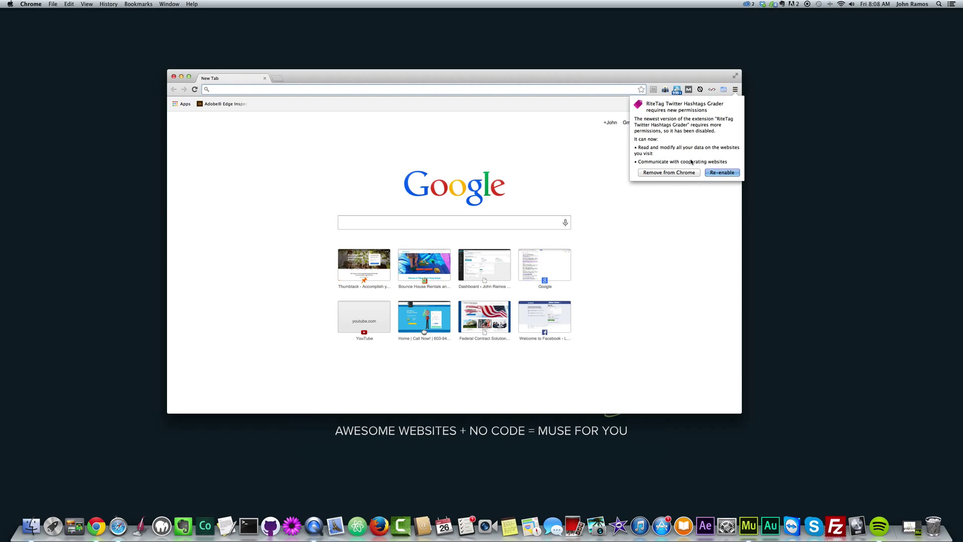
{"action": "left_click", "coordinate": [736, 90]}
{"action": "left_click", "coordinate": [530, 122]}
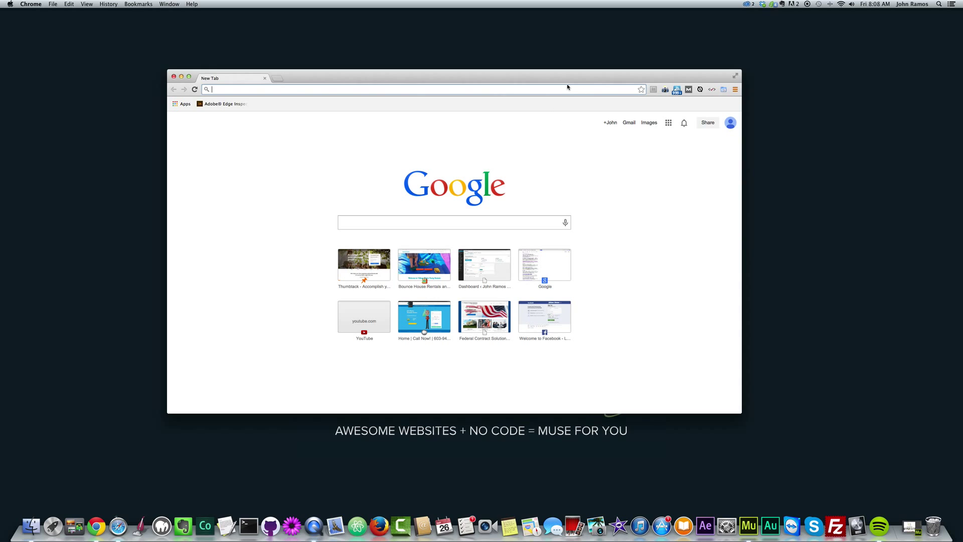
{"action": "type", "text": "paypal.com"}
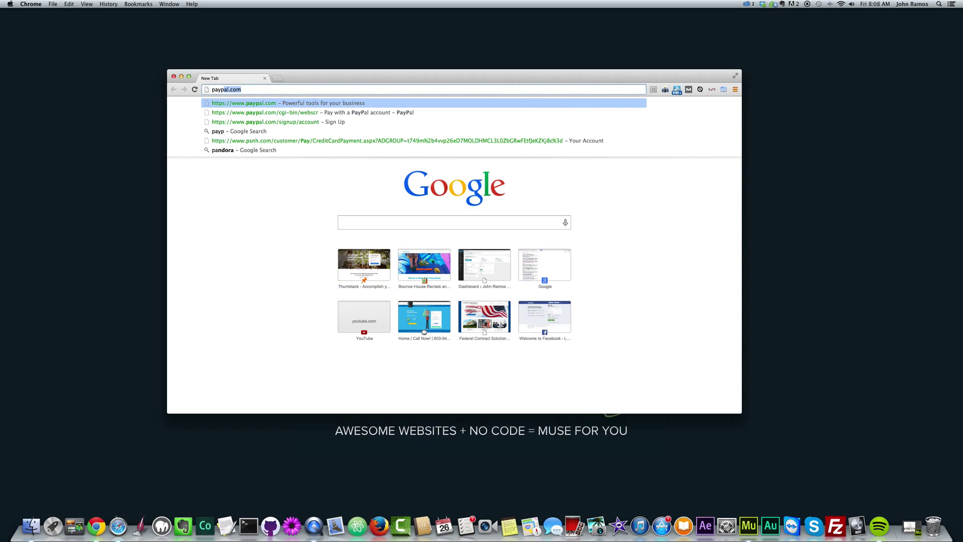
{"action": "key", "text": "Return"}
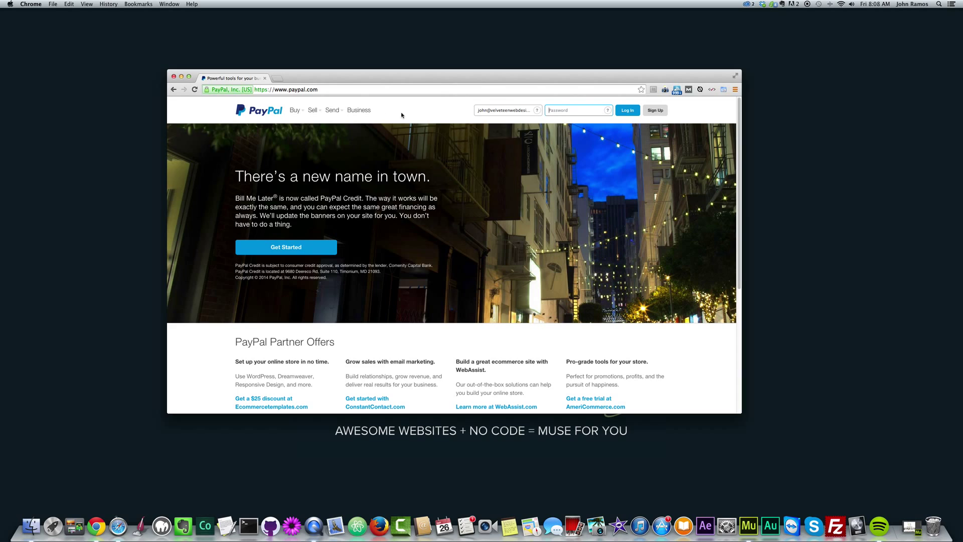
{"action": "left_click", "coordinate": [656, 111]}
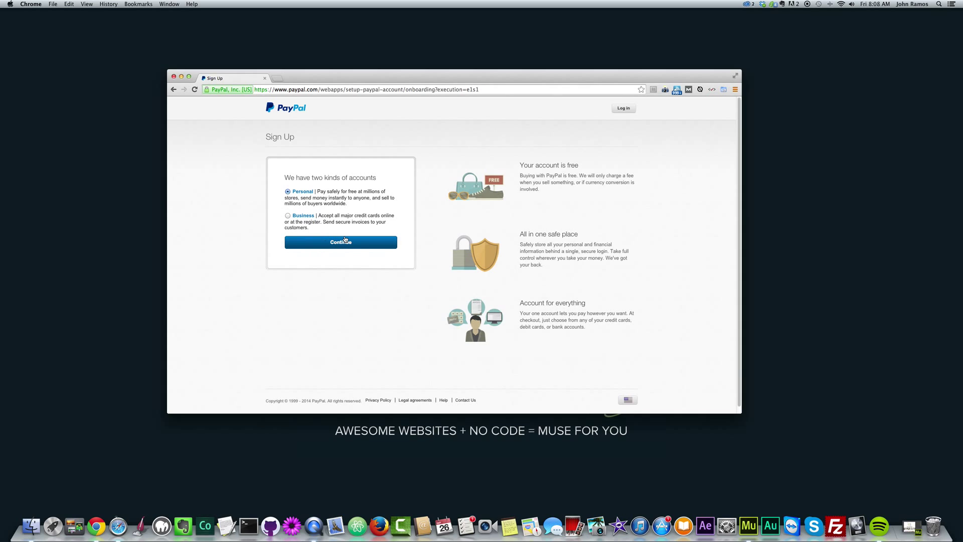
- Continue to the account creation form, then close the Chrome window
{"action": "left_click", "coordinate": [345, 239]}
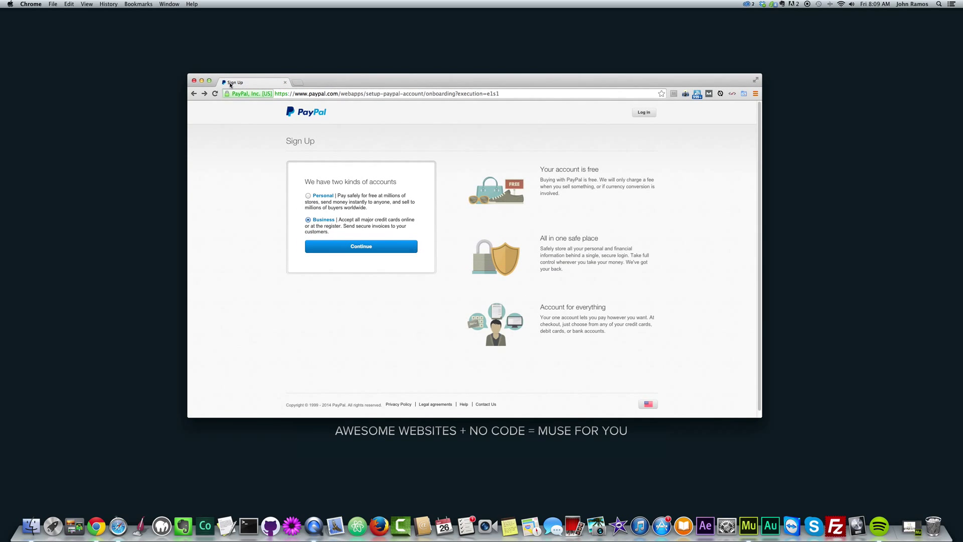
{"action": "left_click", "coordinate": [193, 81]}
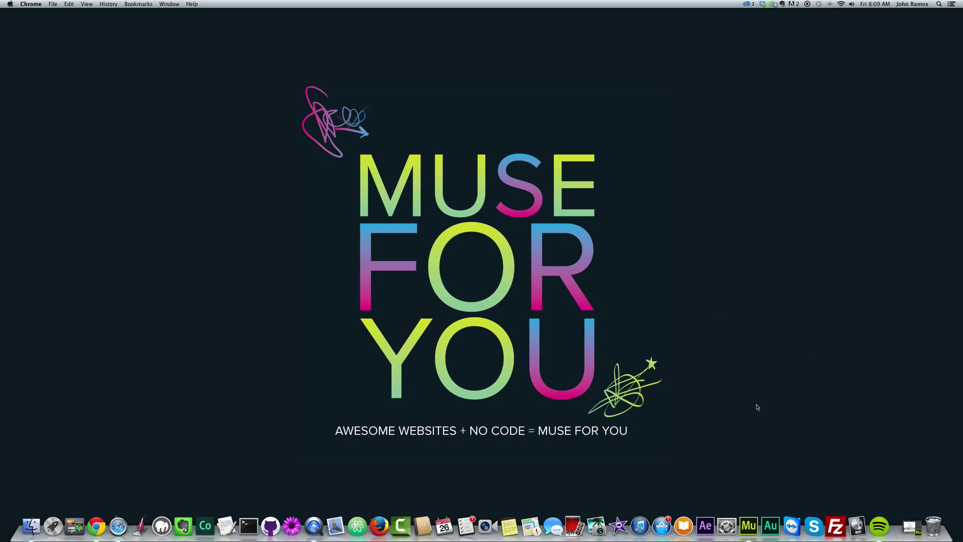
- Preview the Online Store site and scroll through the five icon packs' Buy Now buttons
{"action": "left_click", "coordinate": [747, 524]}
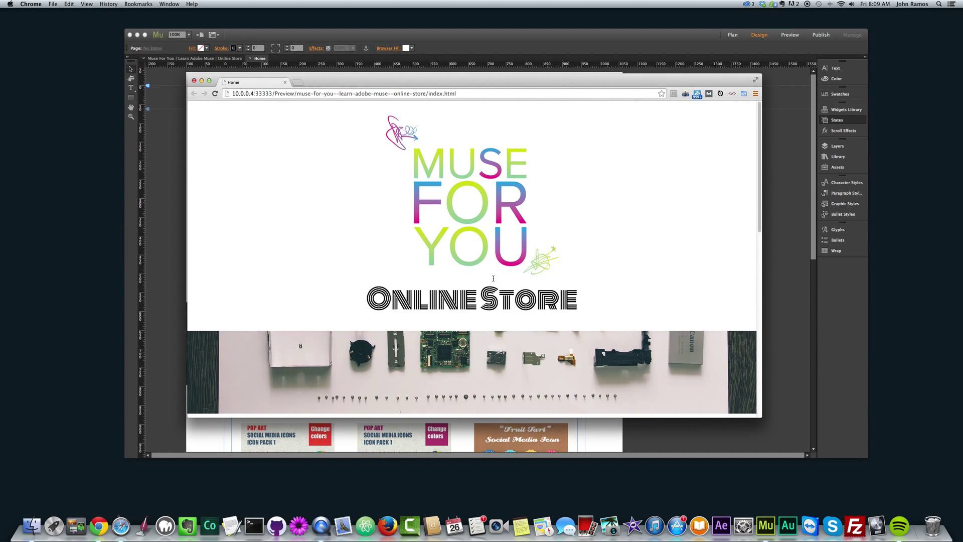
{"action": "scroll", "coordinate": [493, 279], "scroll_direction": "down", "scroll_amount": 8}
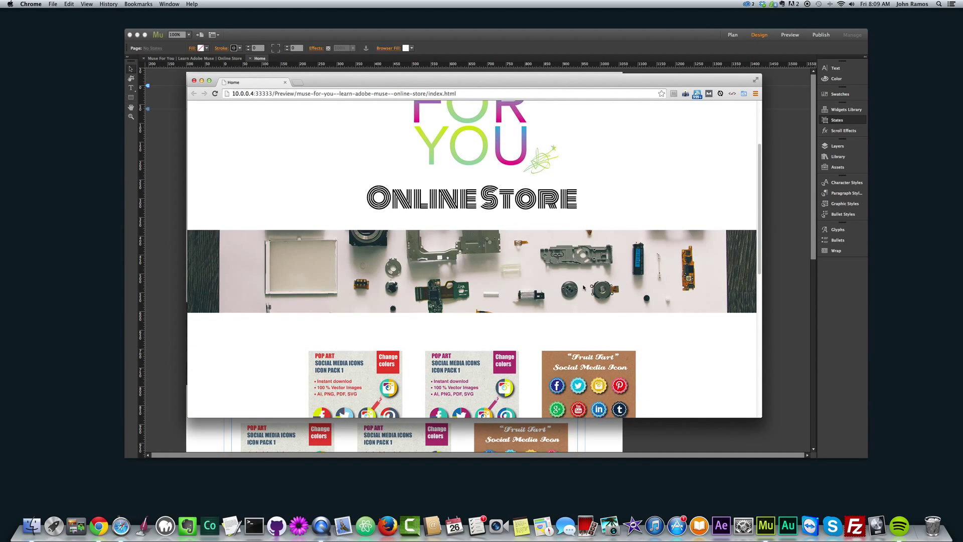
{"action": "scroll", "coordinate": [583, 287], "scroll_direction": "up", "scroll_amount": 3}
{"action": "scroll", "coordinate": [480, 185], "scroll_direction": "down", "scroll_amount": 2}
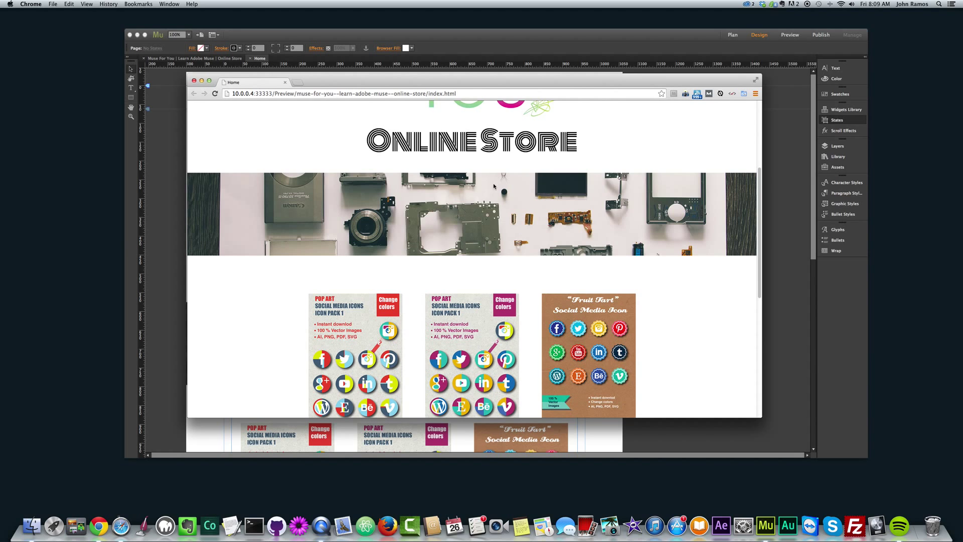
{"action": "scroll", "coordinate": [536, 228], "scroll_direction": "up", "scroll_amount": 3}
{"action": "scroll", "coordinate": [529, 236], "scroll_direction": "down", "scroll_amount": 5}
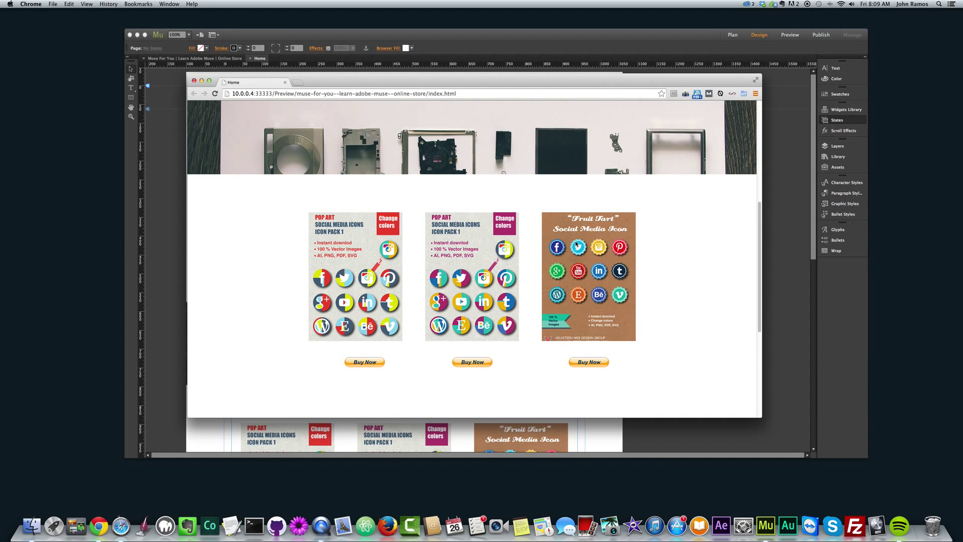
{"action": "scroll", "coordinate": [526, 240], "scroll_direction": "down", "scroll_amount": 2}
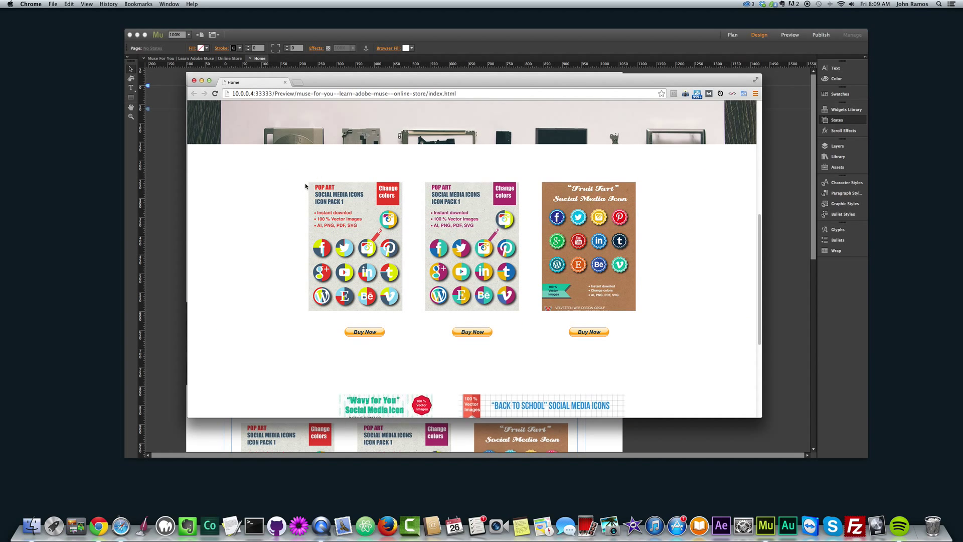
{"action": "scroll", "coordinate": [339, 245], "scroll_direction": "down", "scroll_amount": 3}
{"action": "scroll", "coordinate": [351, 243], "scroll_direction": "up", "scroll_amount": 5}
{"action": "scroll", "coordinate": [359, 241], "scroll_direction": "down", "scroll_amount": 3}
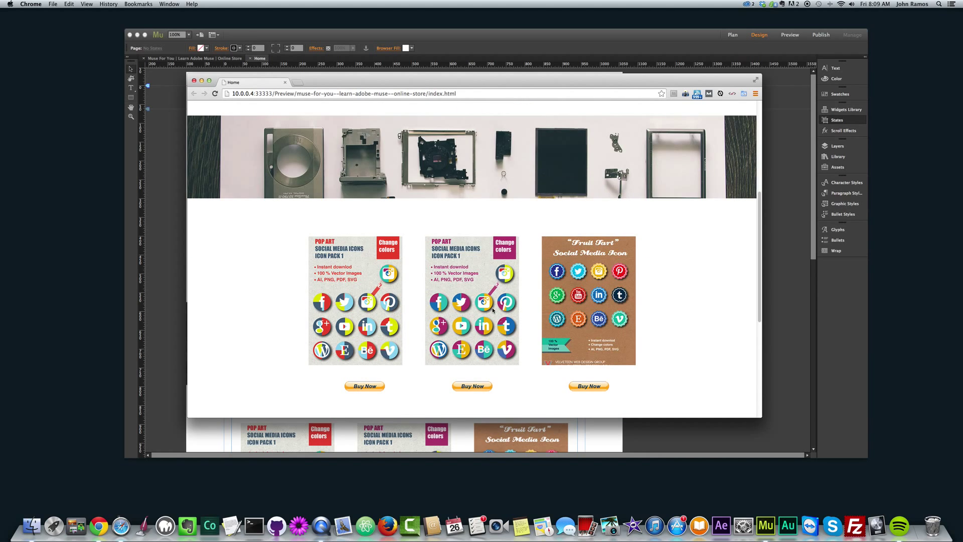
{"action": "scroll", "coordinate": [493, 309], "scroll_direction": "down", "scroll_amount": 4}
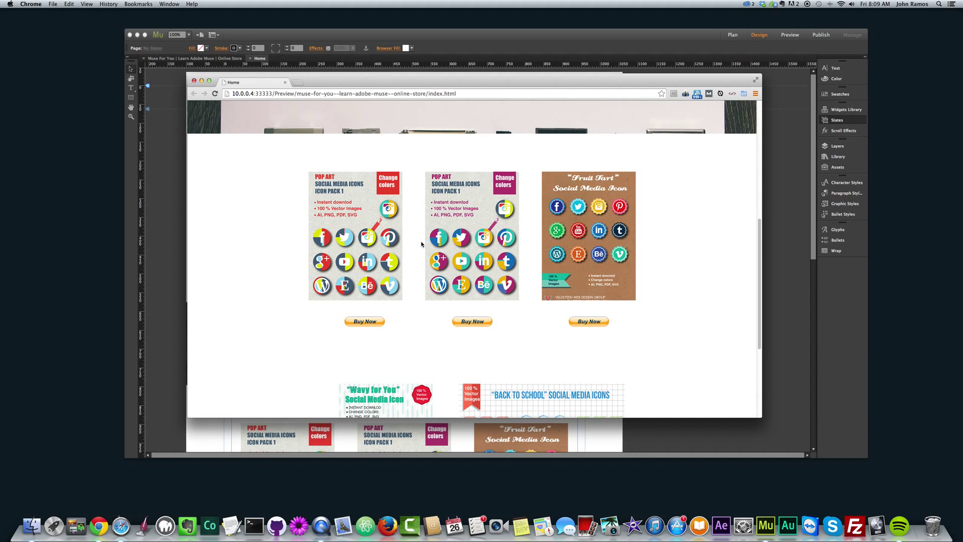
{"action": "scroll", "coordinate": [506, 270], "scroll_direction": "down", "scroll_amount": 3}
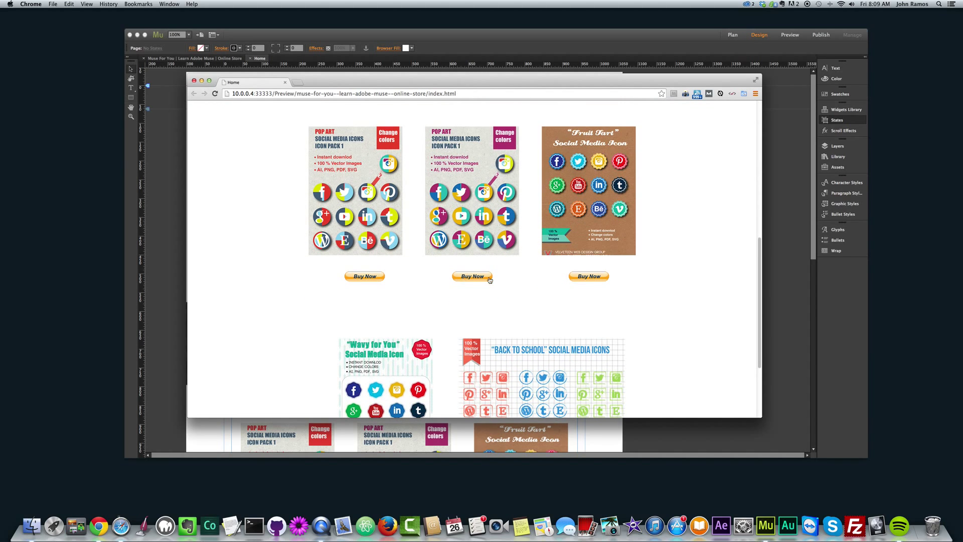
{"action": "scroll", "coordinate": [591, 281], "scroll_direction": "down", "scroll_amount": 7}
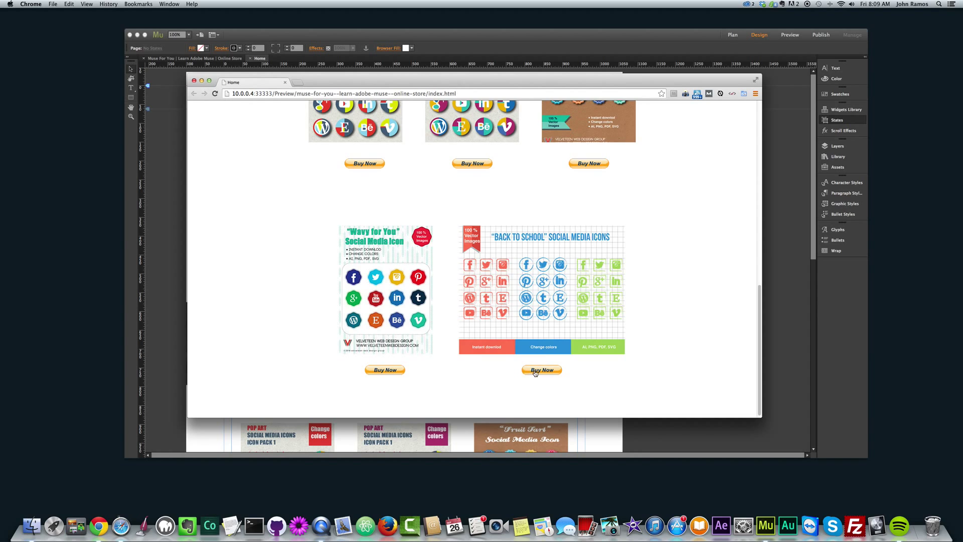
{"action": "scroll", "coordinate": [534, 374], "scroll_direction": "up", "scroll_amount": 10}
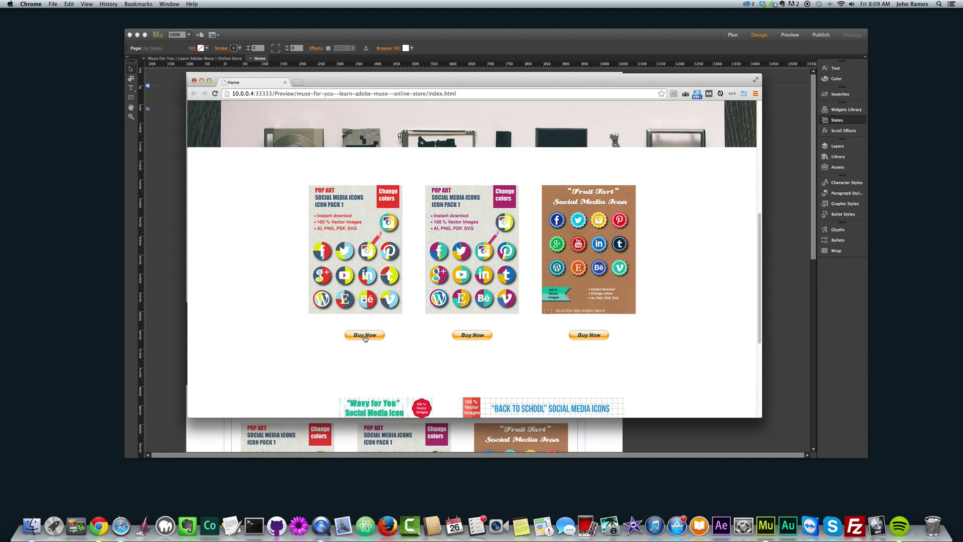
- Open PayPal checkout for the first Pop Art pack and check its $8.00 item price
{"action": "left_click", "coordinate": [365, 337]}
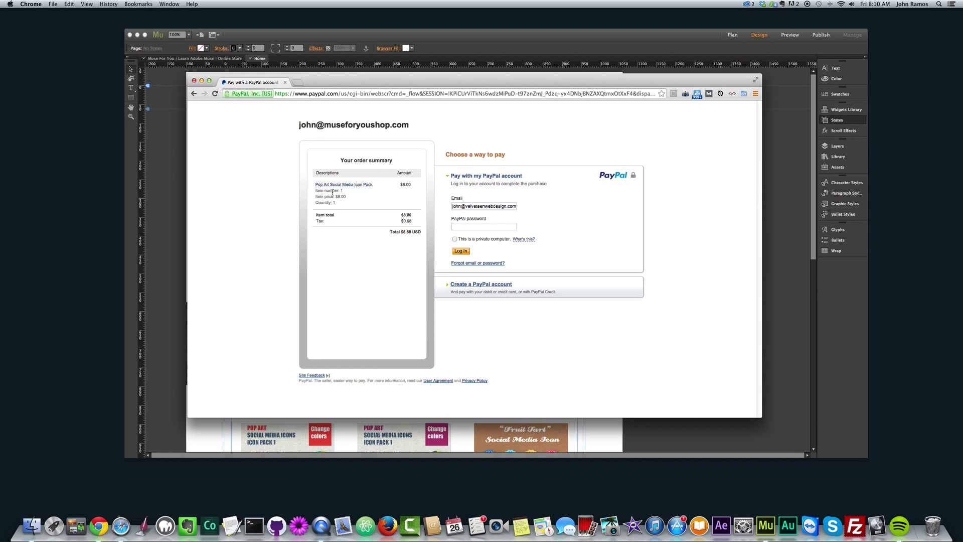
{"action": "left_click_drag", "start_coordinate": [318, 195], "coordinate": [331, 197]}
{"action": "left_click", "coordinate": [316, 202]}
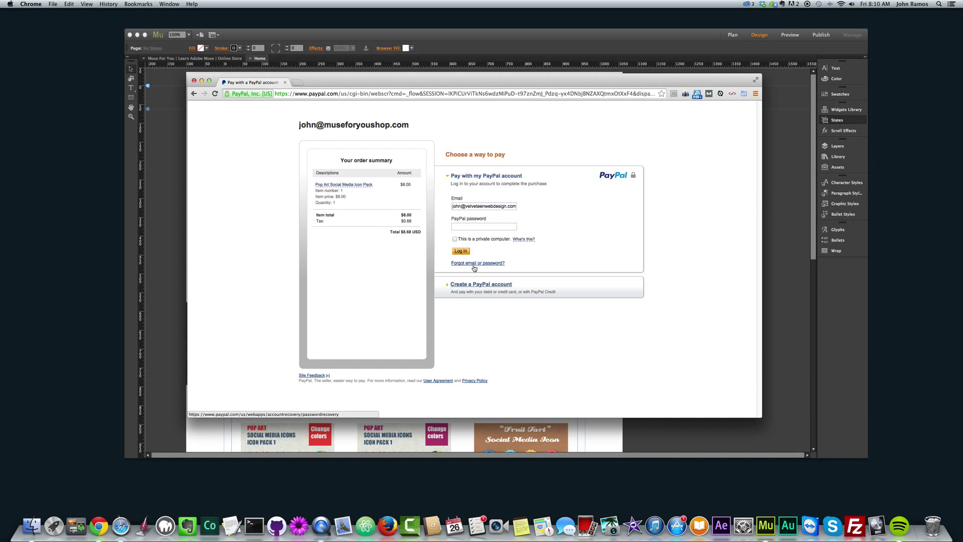
- Review the pay-by-card account creation form and move the checkout window aside
{"action": "left_click", "coordinate": [473, 285]}
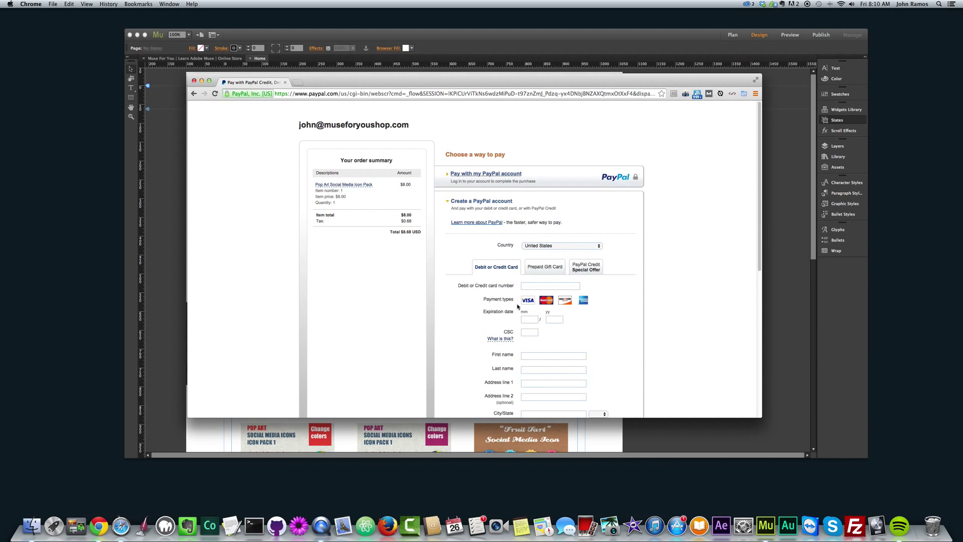
{"action": "scroll", "coordinate": [497, 292], "scroll_direction": "down", "scroll_amount": 1}
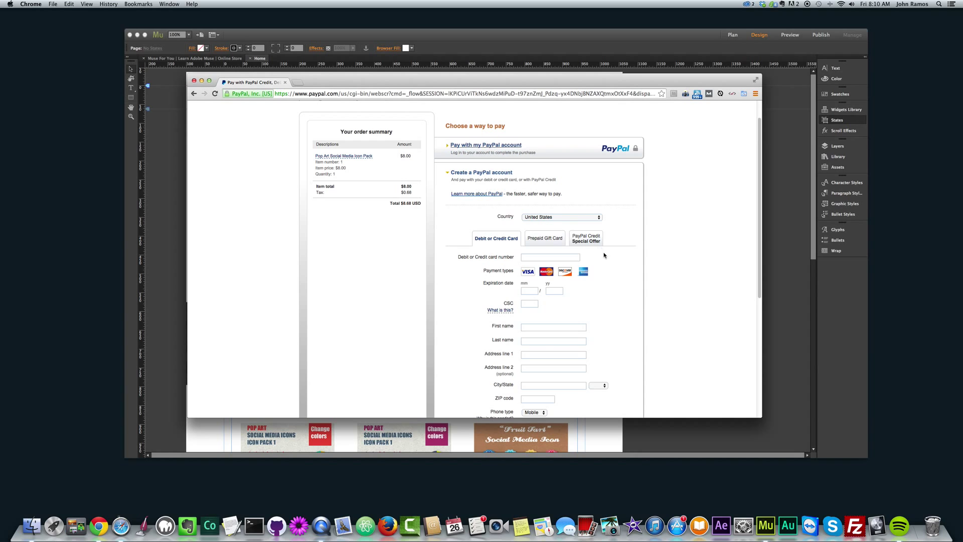
{"action": "scroll", "coordinate": [552, 216], "scroll_direction": "down", "scroll_amount": 1}
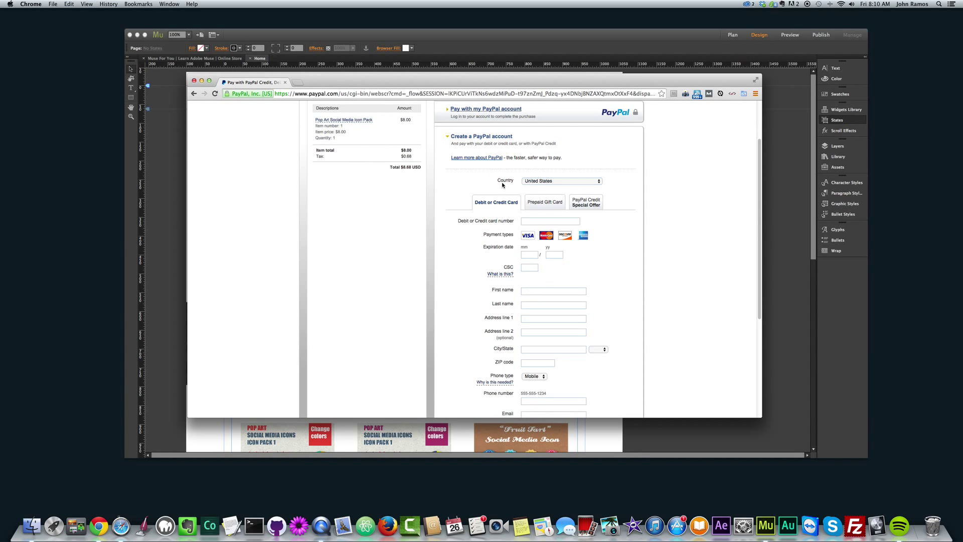
{"action": "scroll", "coordinate": [470, 238], "scroll_direction": "down", "scroll_amount": 5}
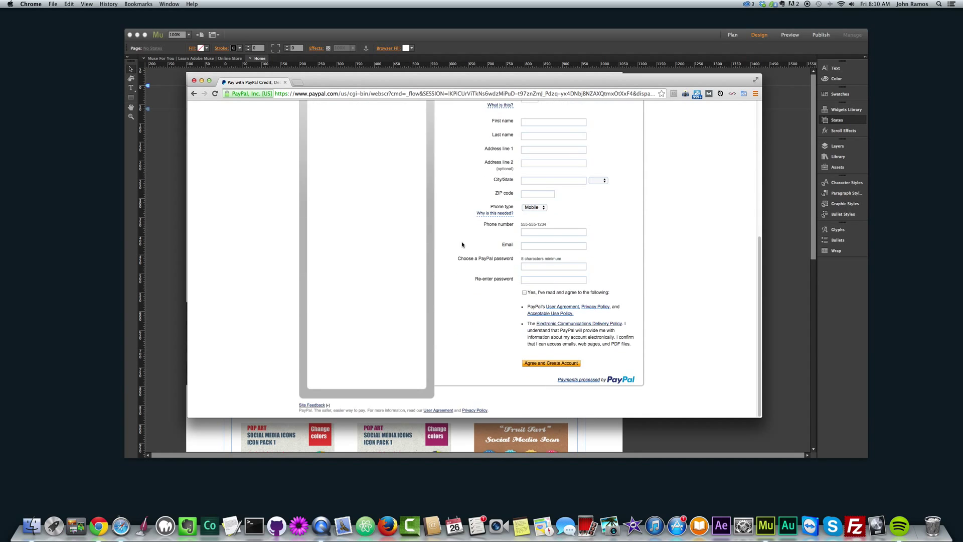
{"action": "scroll", "coordinate": [463, 243], "scroll_direction": "up", "scroll_amount": 7}
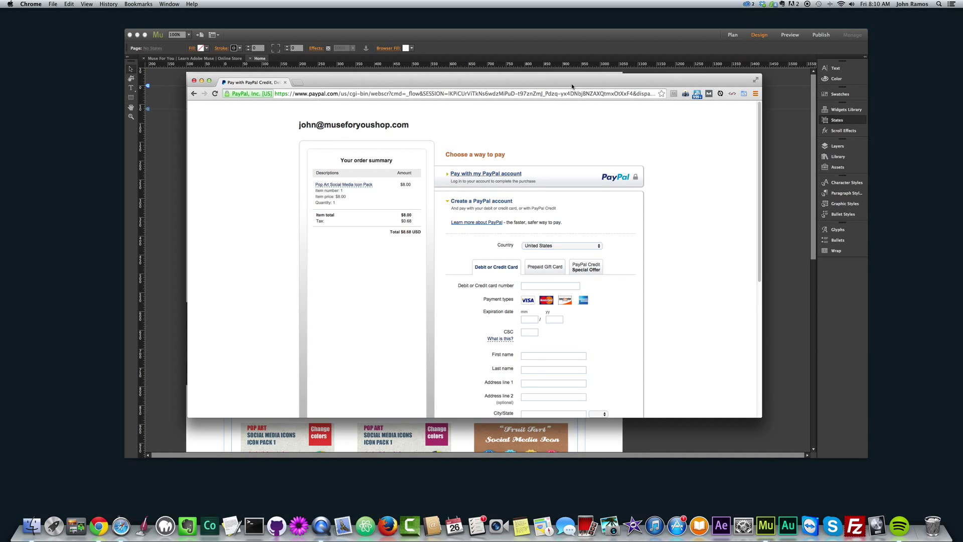
{"action": "left_click_drag", "start_coordinate": [571, 86], "coordinate": [594, 90]}
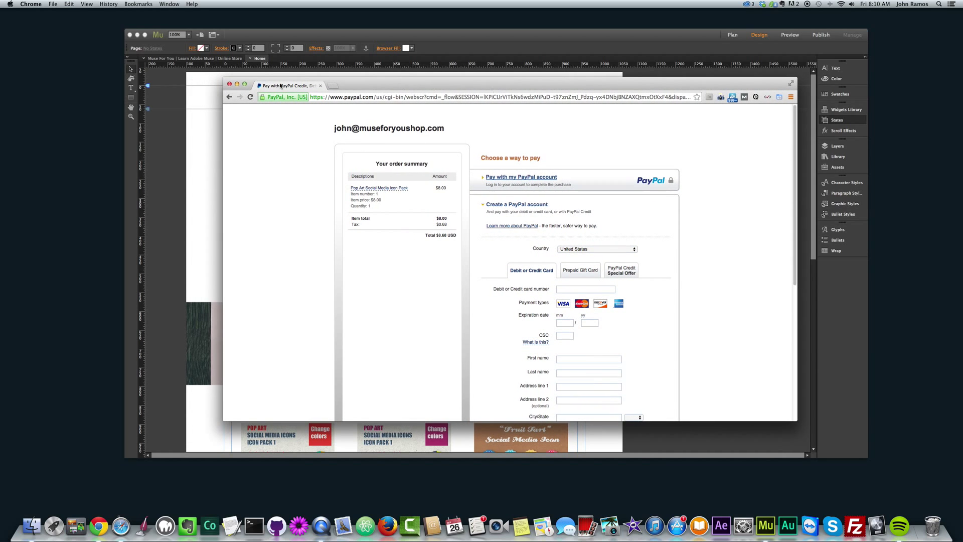
- Close the PayPal checkout, create new site Website-1, and draw a rectangle atop its Home page
{"action": "left_click", "coordinate": [229, 85]}
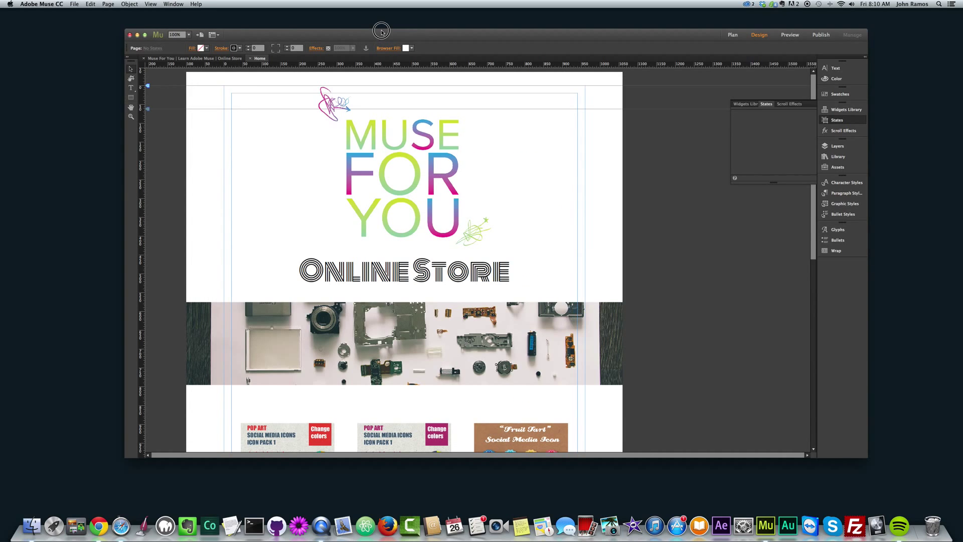
{"action": "left_click_drag", "start_coordinate": [396, 37], "coordinate": [404, 28]}
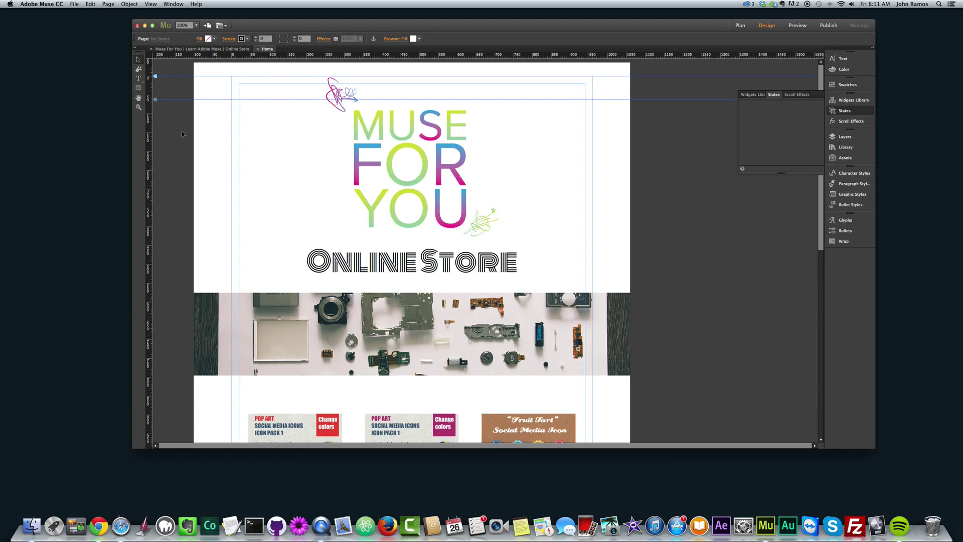
{"action": "left_click", "coordinate": [75, 5]}
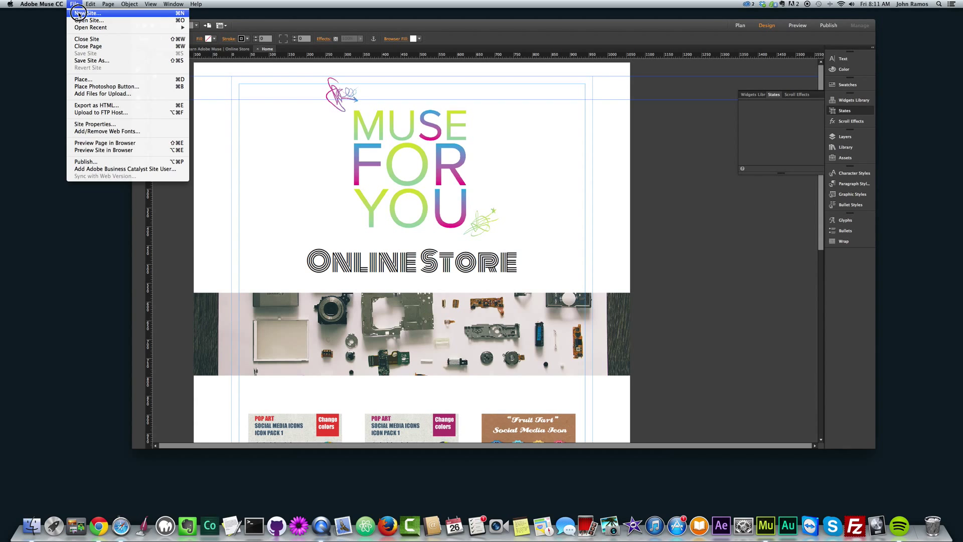
{"action": "left_click", "coordinate": [83, 15]}
{"action": "left_click", "coordinate": [558, 344]}
{"action": "double_click", "coordinate": [201, 92]}
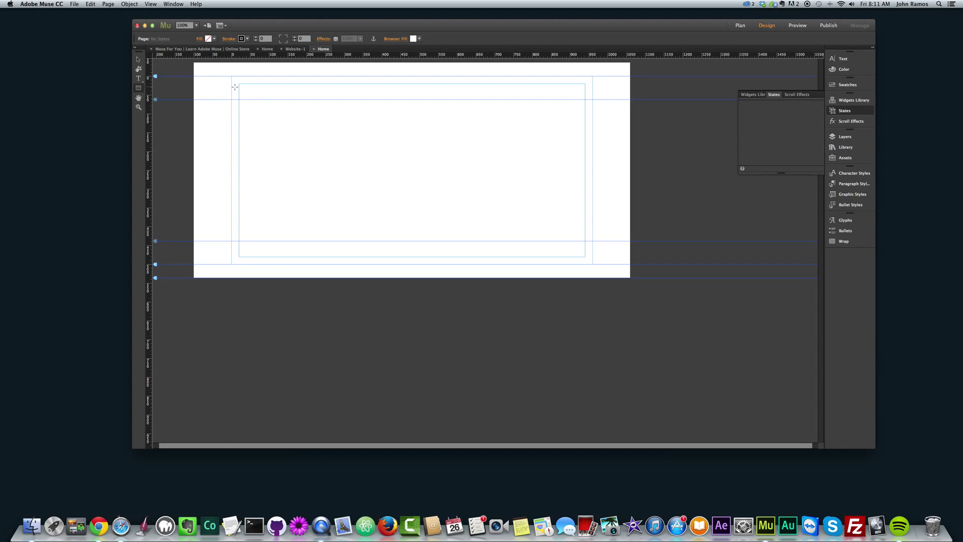
{"action": "left_click_drag", "start_coordinate": [232, 76], "coordinate": [592, 249]}
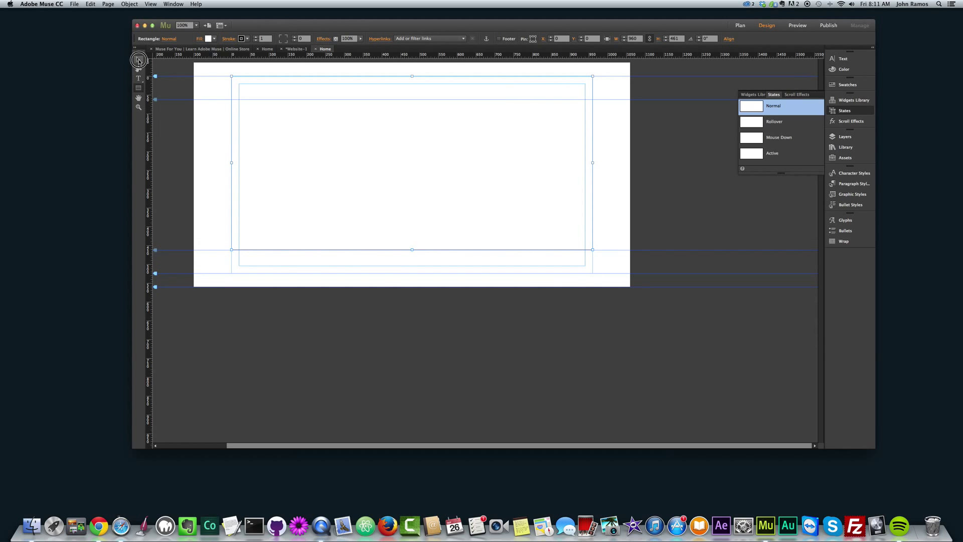
- Fill the rectangle with the MUSE FOR YOU logo PNG, fitted with Scale To Fit
{"action": "left_click", "coordinate": [201, 40]}
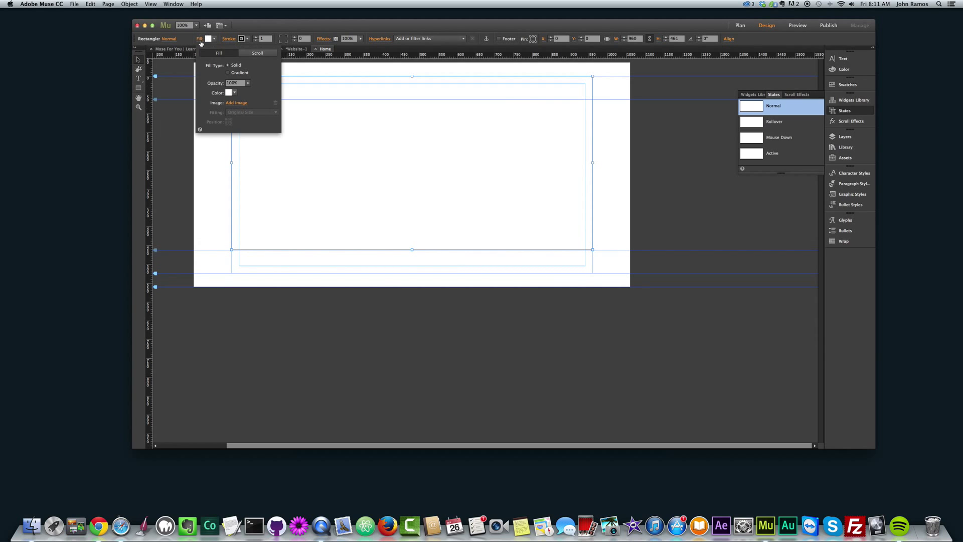
{"action": "left_click", "coordinate": [237, 103]}
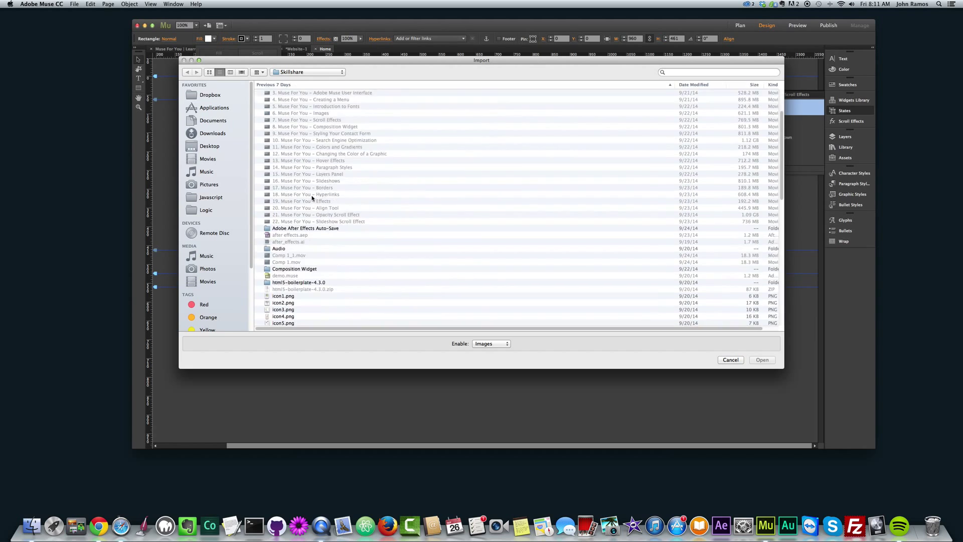
{"action": "scroll", "coordinate": [312, 198], "scroll_direction": "down", "scroll_amount": 10}
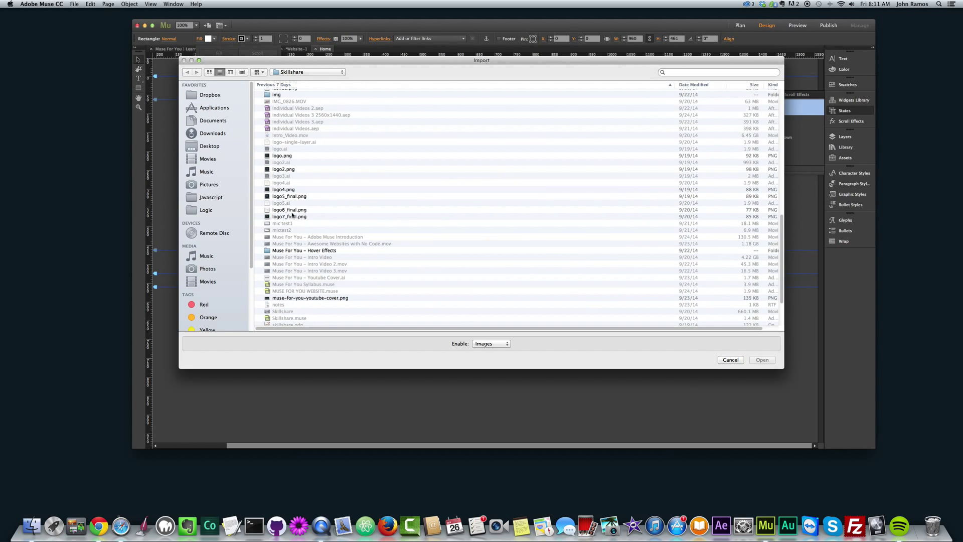
{"action": "double_click", "coordinate": [293, 210]}
{"action": "left_click", "coordinate": [251, 112]}
{"action": "left_click", "coordinate": [246, 132]}
{"action": "left_click", "coordinate": [251, 112]}
{"action": "left_click", "coordinate": [241, 124]}
{"action": "left_click", "coordinate": [331, 197]}
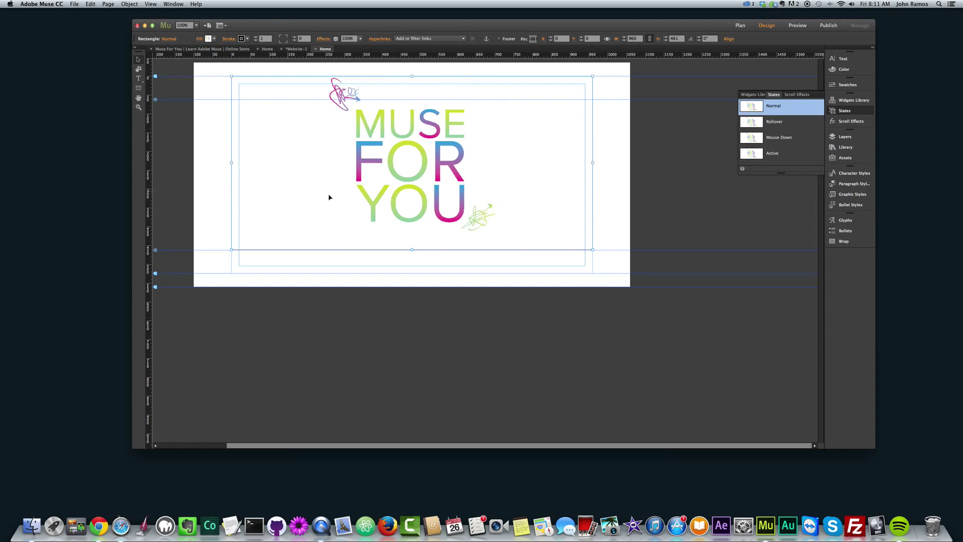
- Set the logo rectangle's stroke to None
{"action": "left_click", "coordinate": [242, 38]}
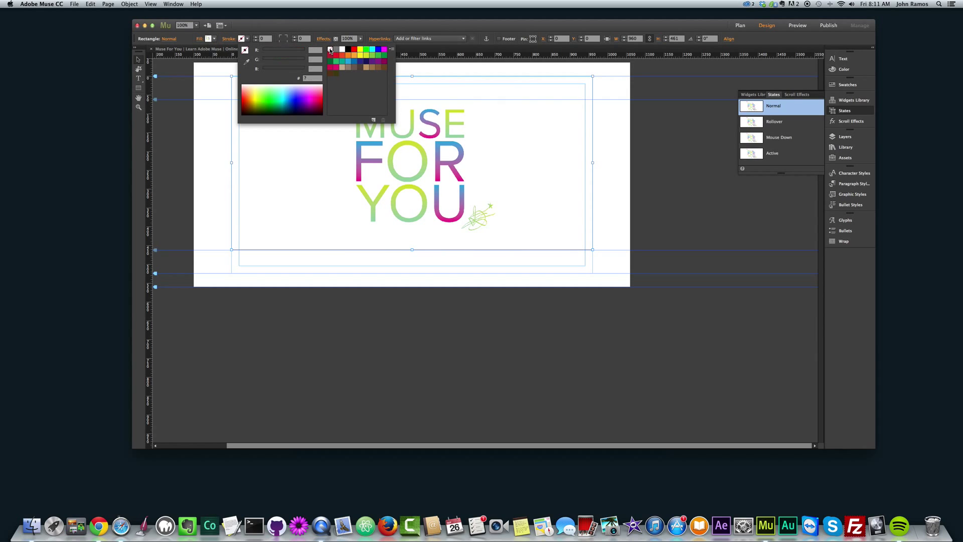
{"action": "left_click", "coordinate": [246, 48]}
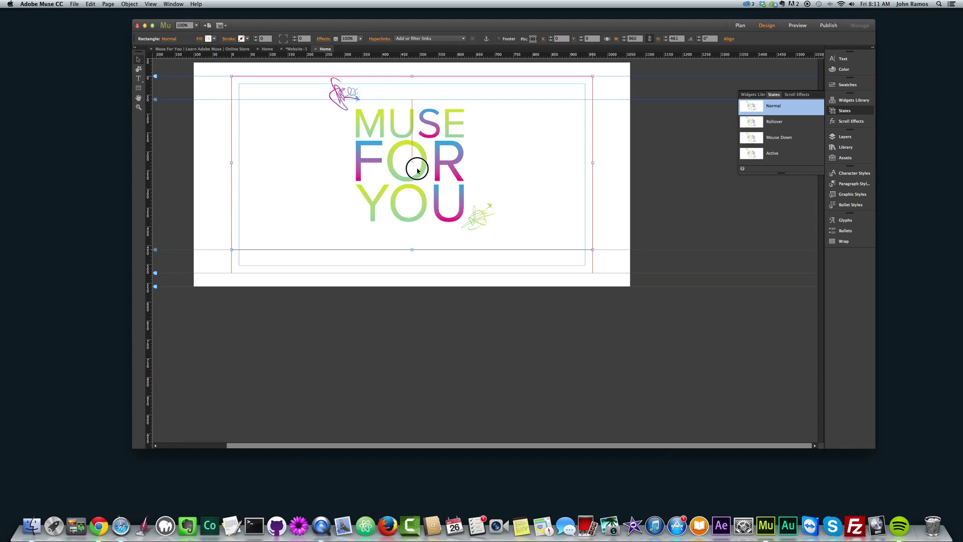
{"action": "left_click", "coordinate": [138, 79]}
- Add a centred 'Online Store' heading in Monoton at size 72 below the logo
{"action": "left_click_drag", "start_coordinate": [219, 239], "coordinate": [515, 309]}
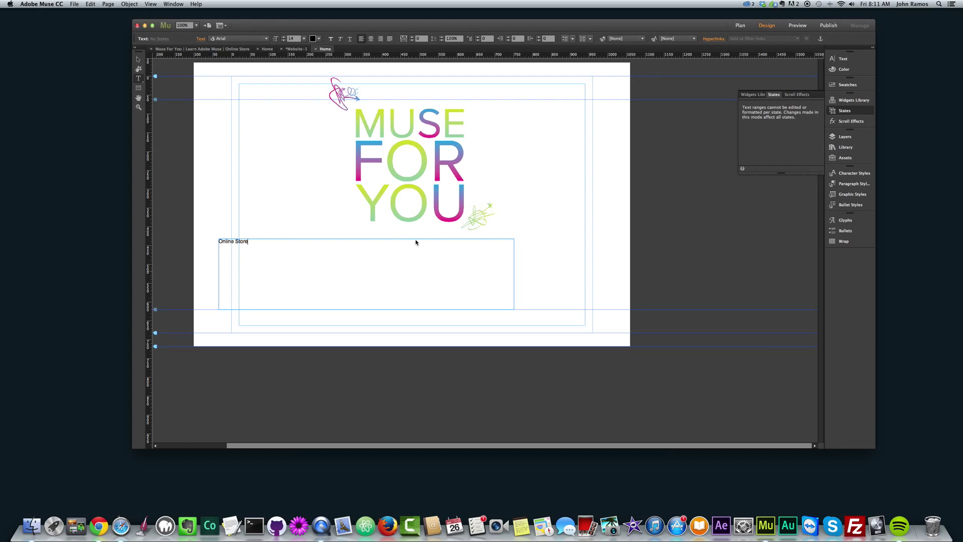
{"action": "key", "text": "super+a"}
{"action": "left_click", "coordinate": [370, 39]}
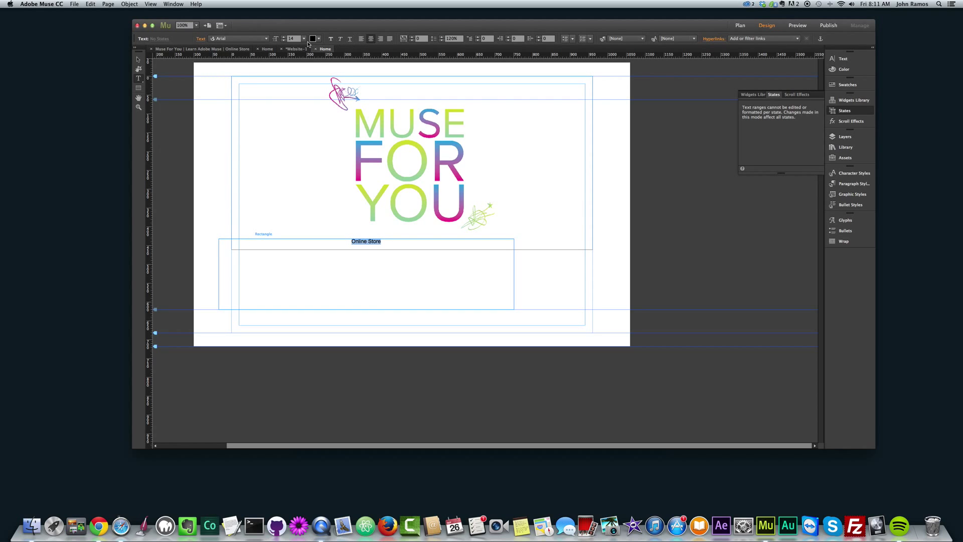
{"action": "left_click", "coordinate": [304, 38]}
{"action": "left_click", "coordinate": [309, 157]}
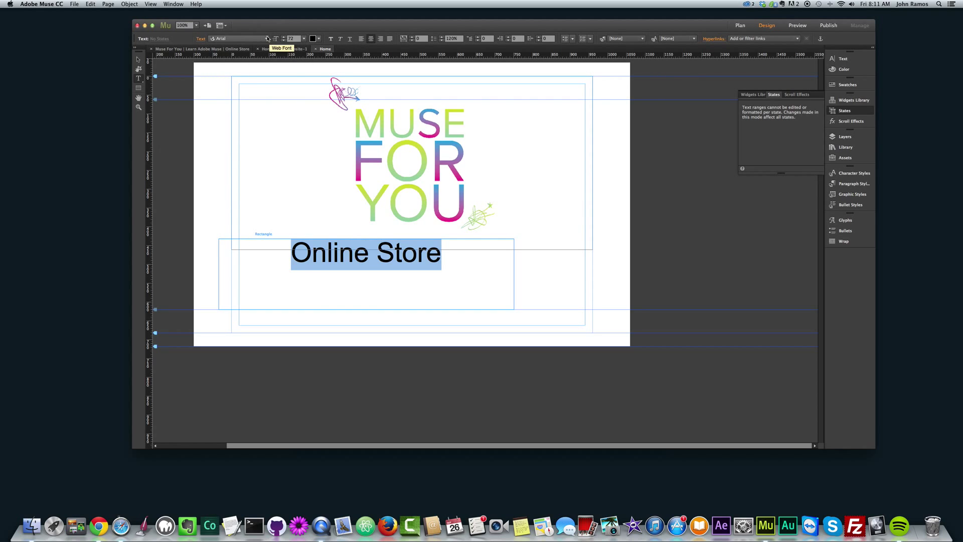
{"action": "left_click", "coordinate": [267, 38]}
{"action": "scroll", "coordinate": [270, 116], "scroll_direction": "up", "scroll_amount": 3}
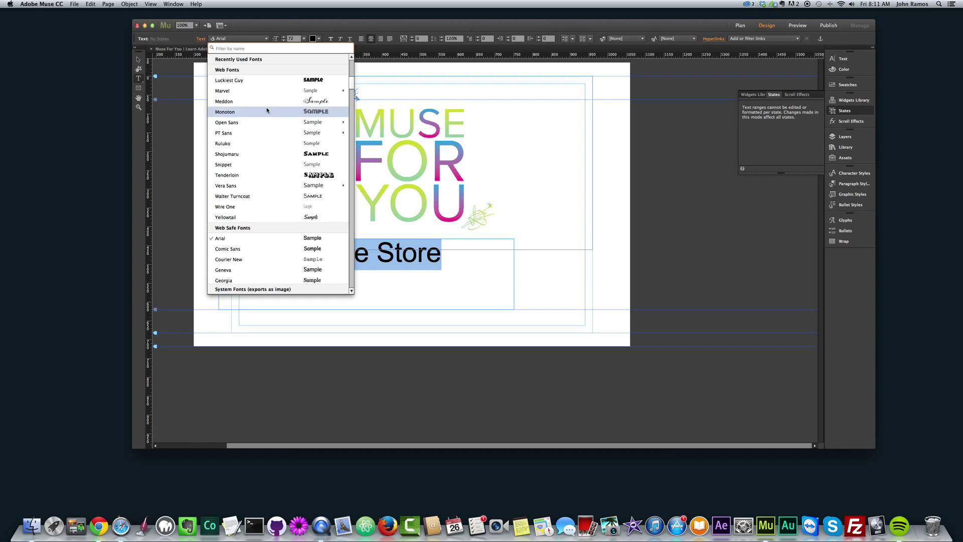
{"action": "left_click", "coordinate": [251, 112]}
- Position the Online Store frame under the logo and shorten its height
{"action": "left_click", "coordinate": [136, 59]}
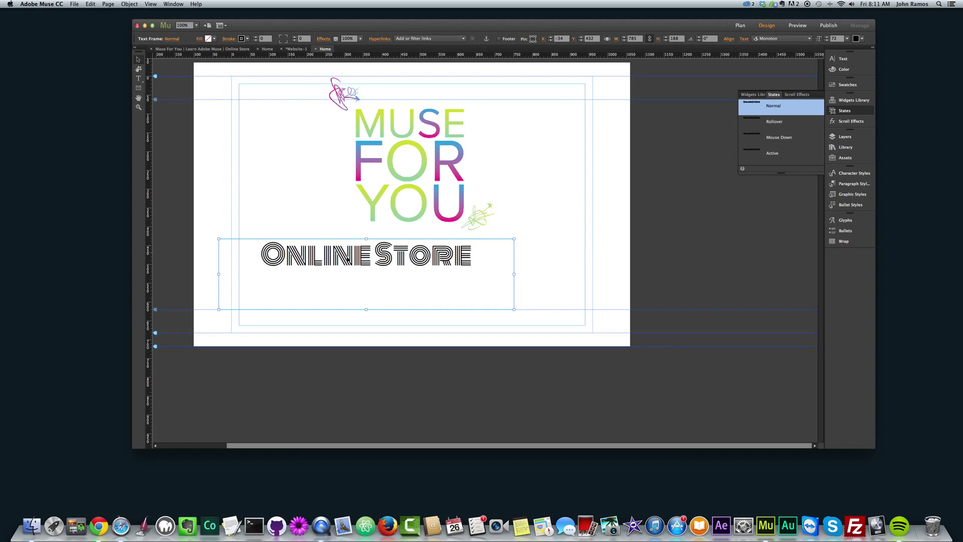
{"action": "left_click_drag", "start_coordinate": [361, 271], "coordinate": [378, 279]}
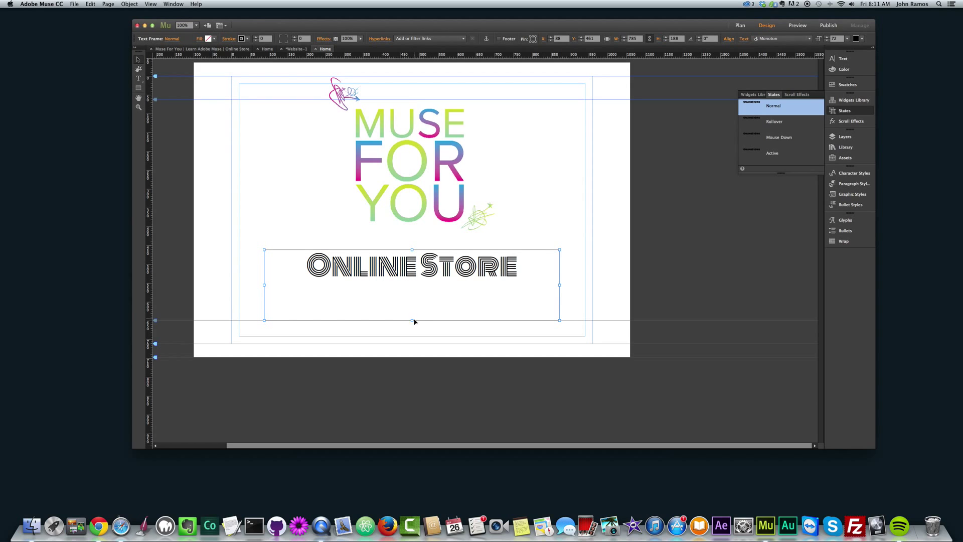
{"action": "left_click_drag", "start_coordinate": [413, 319], "coordinate": [411, 286]}
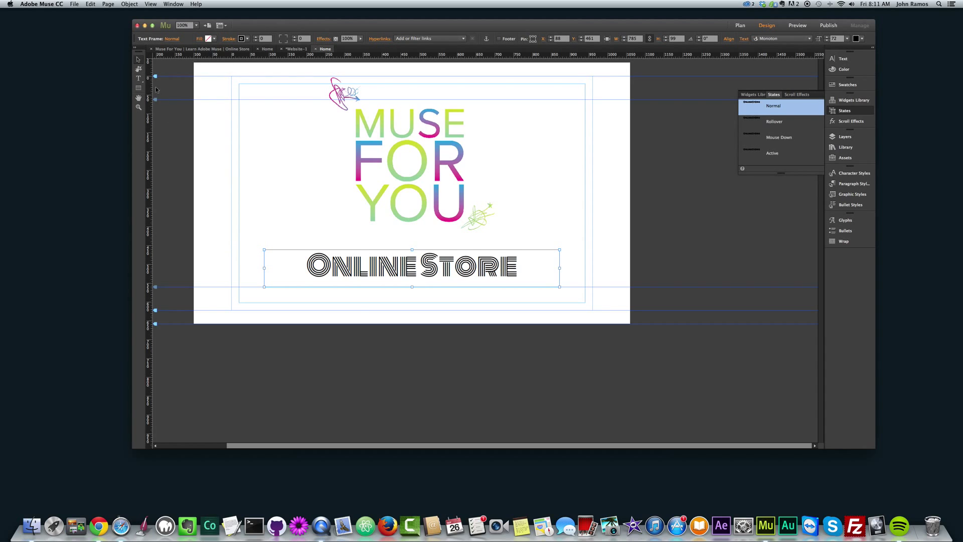
{"action": "left_click", "coordinate": [138, 88]}
- Draw a full-width banner rectangle below the Online Store heading and adjust its height and position
{"action": "mouse_move", "coordinate": [195, 282]}
{"action": "left_mouse_down"}
{"action": "mouse_move", "coordinate": [387, 382]}
{"action": "mouse_move", "coordinate": [631, 390]}
{"action": "left_mouse_up"}
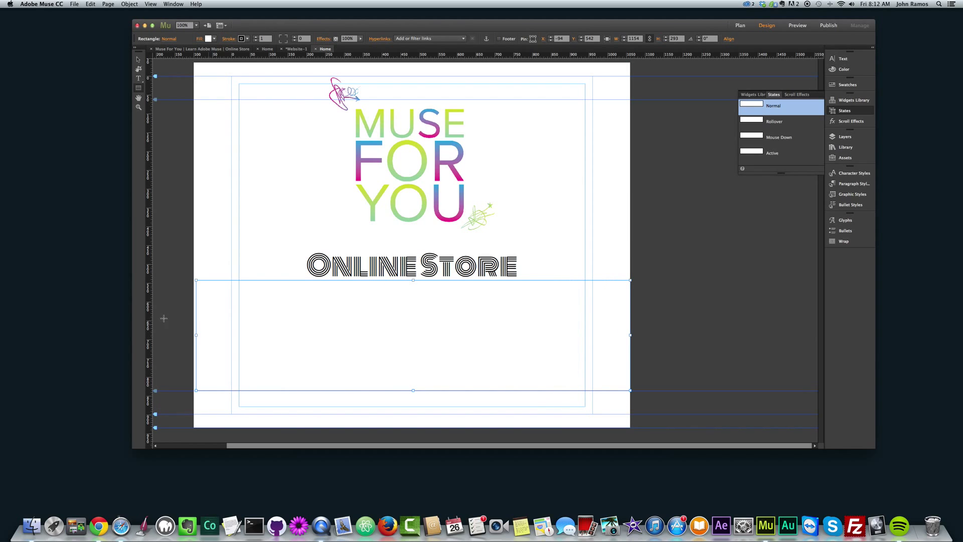
{"action": "left_click_drag", "start_coordinate": [198, 336], "coordinate": [194, 337]}
{"action": "left_click_drag", "start_coordinate": [393, 327], "coordinate": [394, 334]}
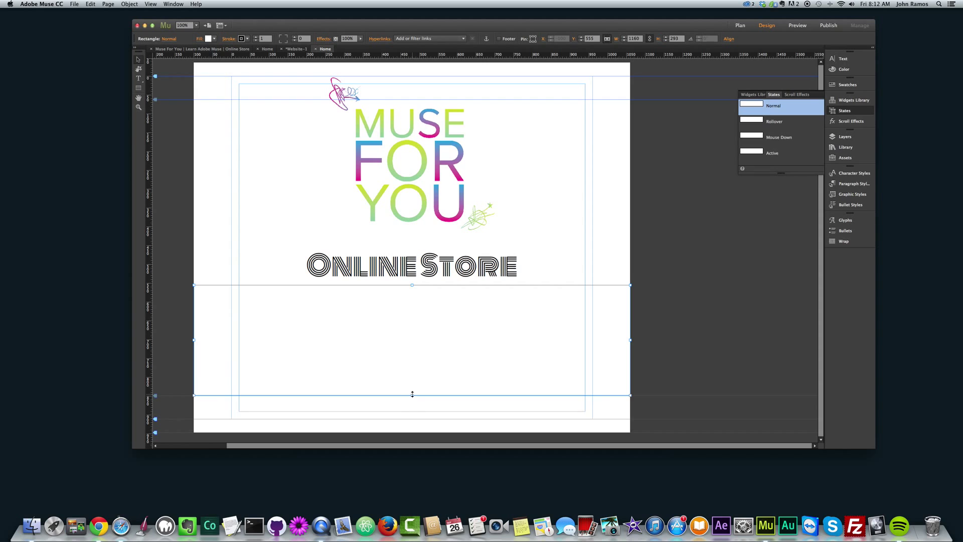
{"action": "key", "text": "Up"}
{"action": "key", "text": "Up"}
{"action": "key", "text": "Up"}
{"action": "key", "text": "Up"}
{"action": "key", "text": "Up"}
{"action": "key", "text": "Up"}
{"action": "left_click_drag", "start_coordinate": [412, 394], "coordinate": [415, 354]}
{"action": "left_click_drag", "start_coordinate": [424, 321], "coordinate": [426, 327]}
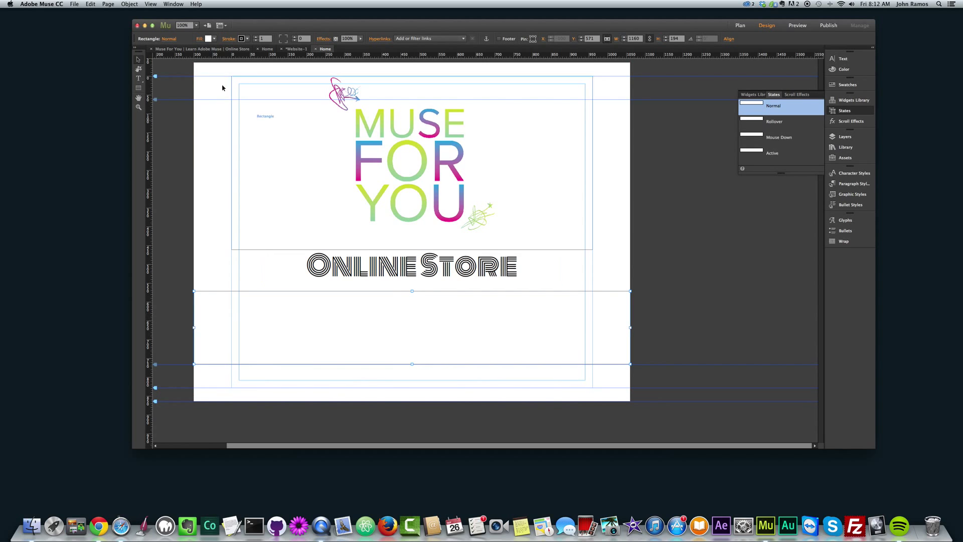
- Fill the banner with madebyvadim.jpg, scaled to fill and centred
{"action": "left_click", "coordinate": [208, 39]}
{"action": "left_click", "coordinate": [239, 103]}
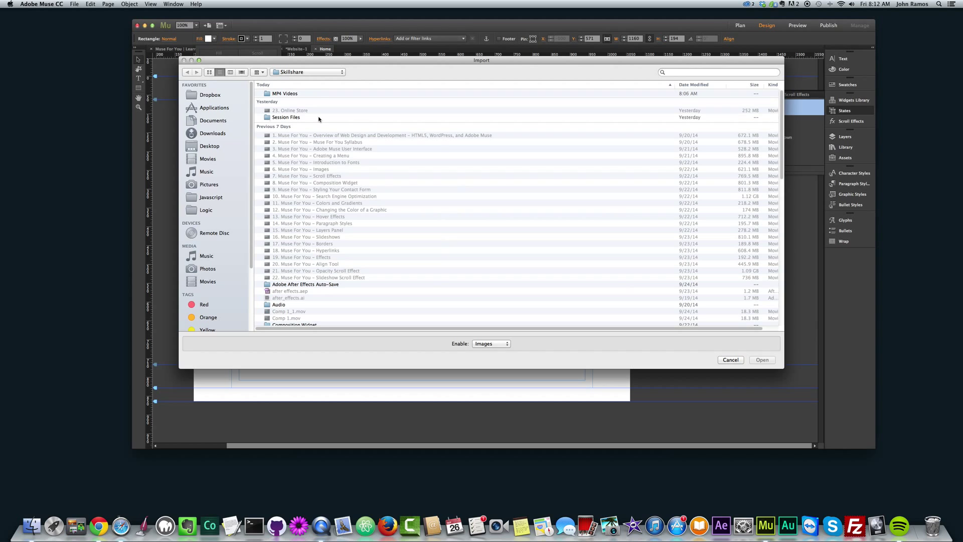
{"action": "scroll", "coordinate": [330, 207], "scroll_direction": "down", "scroll_amount": 15}
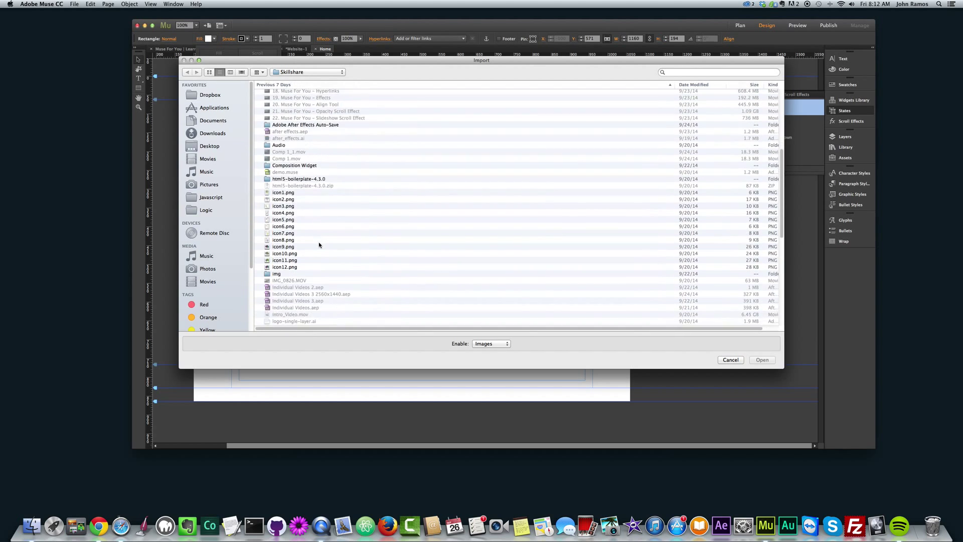
{"action": "double_click", "coordinate": [276, 159]}
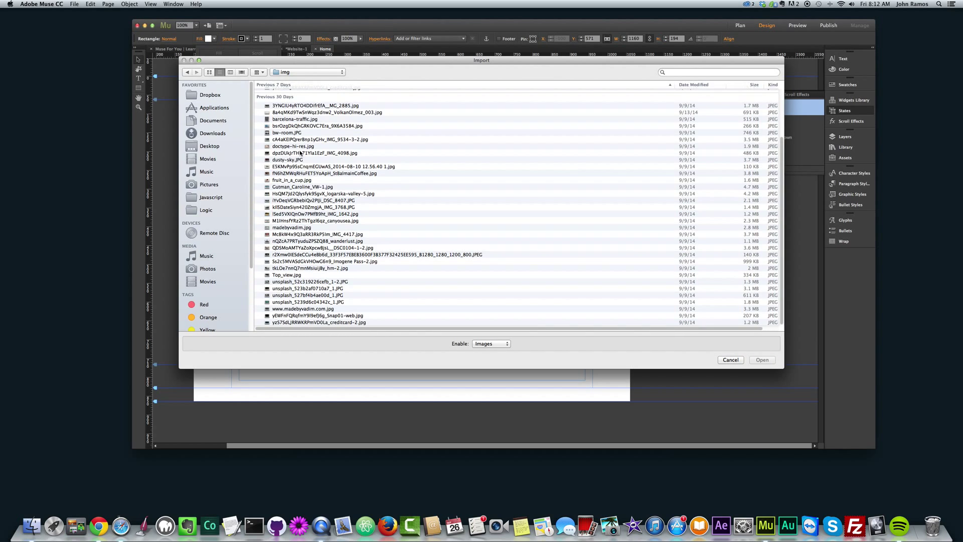
{"action": "left_click", "coordinate": [209, 72]}
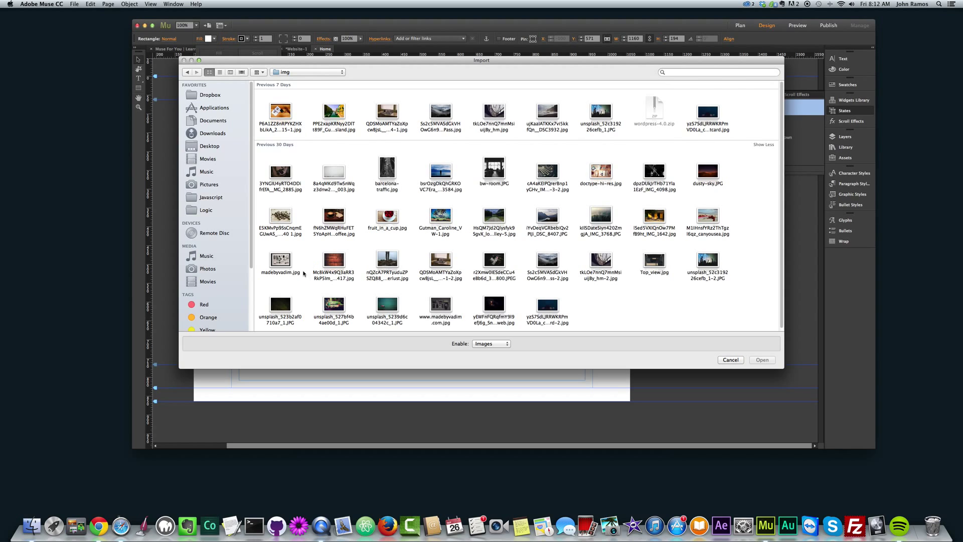
{"action": "double_click", "coordinate": [302, 274]}
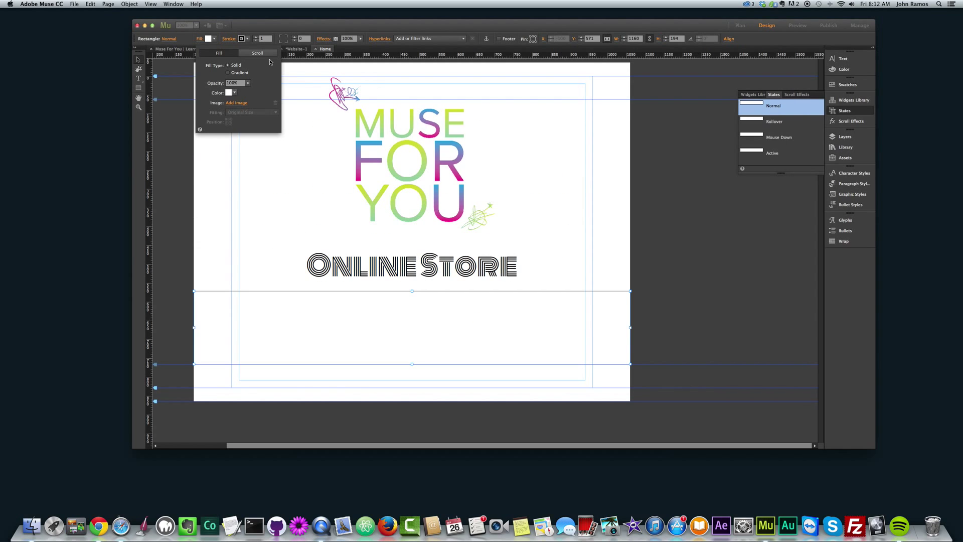
{"action": "left_click", "coordinate": [236, 112]}
{"action": "left_click", "coordinate": [236, 122]}
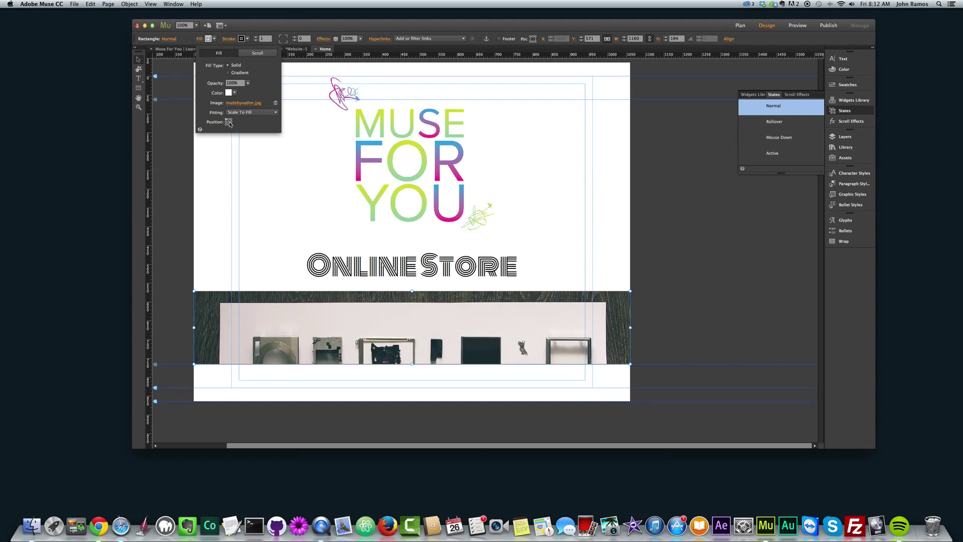
{"action": "left_click", "coordinate": [229, 123]}
- Turn on scroll motion for the banner photo with motion values of 0
{"action": "left_click", "coordinate": [256, 53]}
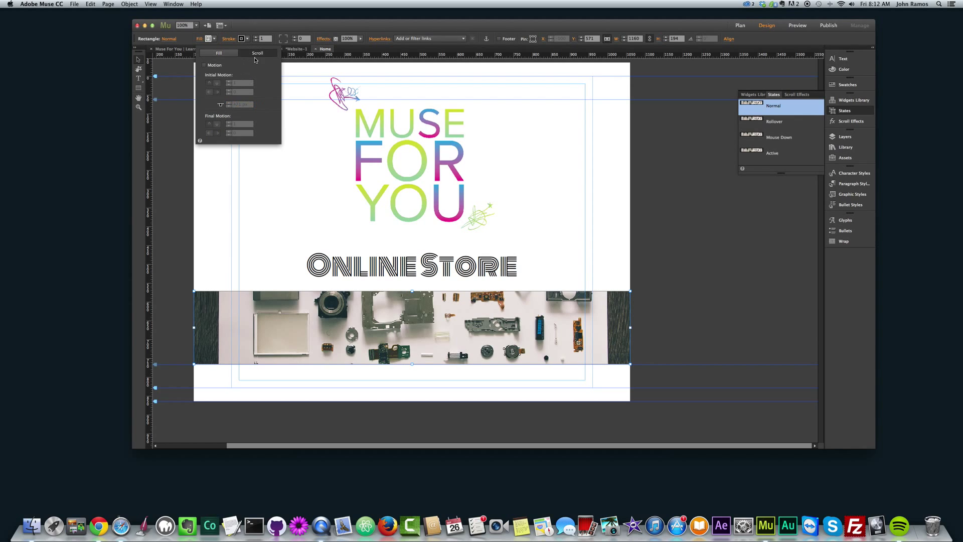
{"action": "left_click", "coordinate": [203, 65]}
{"action": "type", "text": "0"}
{"action": "left_click", "coordinate": [243, 124]}
{"action": "type", "text": "0"}
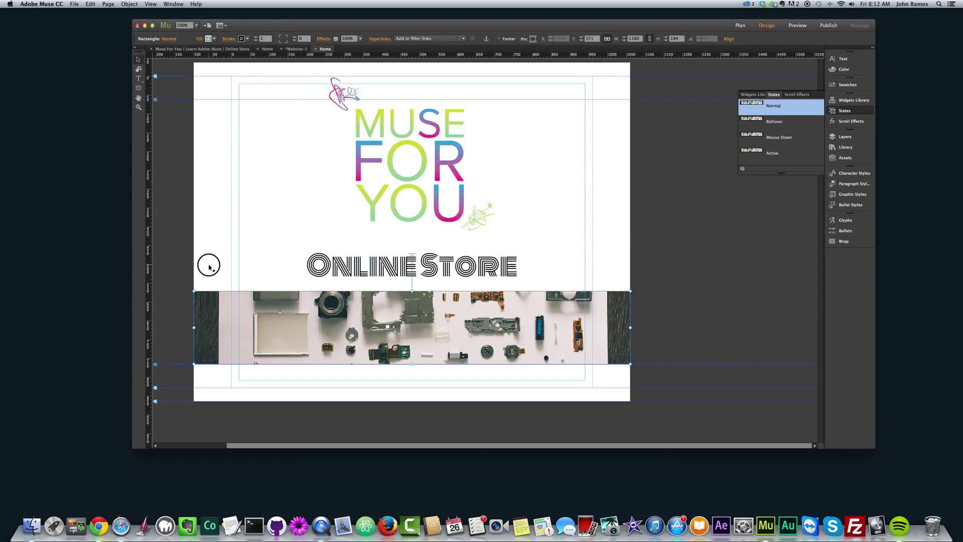
- Set the banner photo's stroke to None and extend its bottom about 24 px lower
{"action": "left_click", "coordinate": [242, 39]}
{"action": "left_click", "coordinate": [330, 49]}
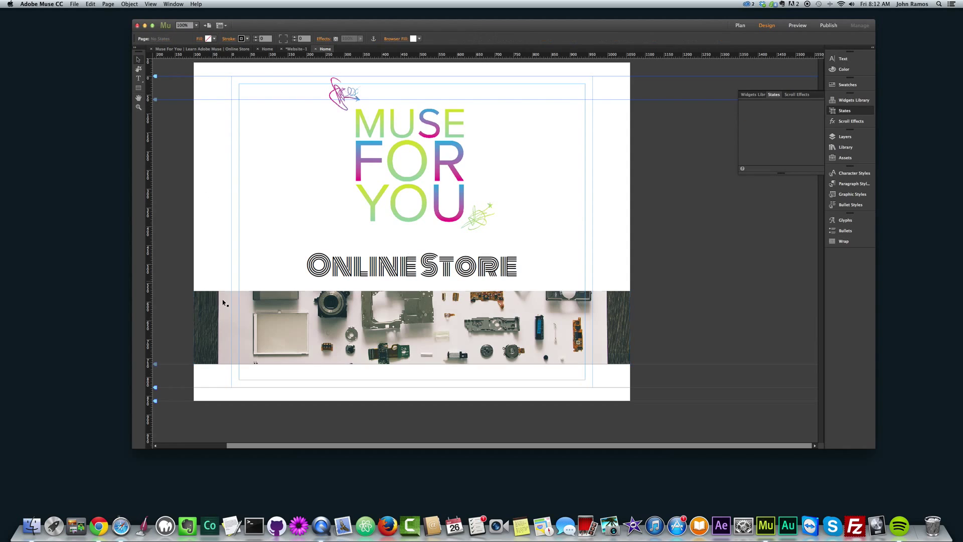
{"action": "left_click", "coordinate": [411, 365]}
{"action": "left_click_drag", "start_coordinate": [412, 365], "coordinate": [412, 377]}
{"action": "left_click", "coordinate": [180, 184]}
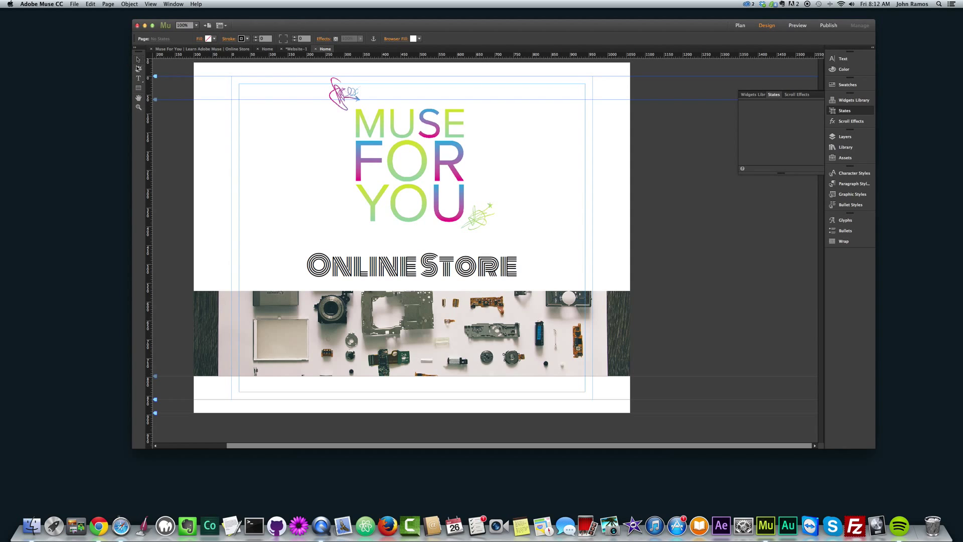
- Draw a small rectangle and move it below the camera-parts banner
{"action": "left_click", "coordinate": [138, 88]}
{"action": "mouse_move", "coordinate": [186, 369]}
{"action": "left_mouse_down"}
{"action": "mouse_move", "coordinate": [264, 437]}
{"action": "mouse_move", "coordinate": [272, 385]}
{"action": "left_mouse_up"}
{"action": "left_click", "coordinate": [138, 60]}
{"action": "mouse_move", "coordinate": [215, 320]}
{"action": "left_mouse_down"}
{"action": "mouse_move", "coordinate": [307, 386]}
{"action": "mouse_move", "coordinate": [301, 354]}
{"action": "mouse_move", "coordinate": [327, 331]}
{"action": "left_mouse_up"}
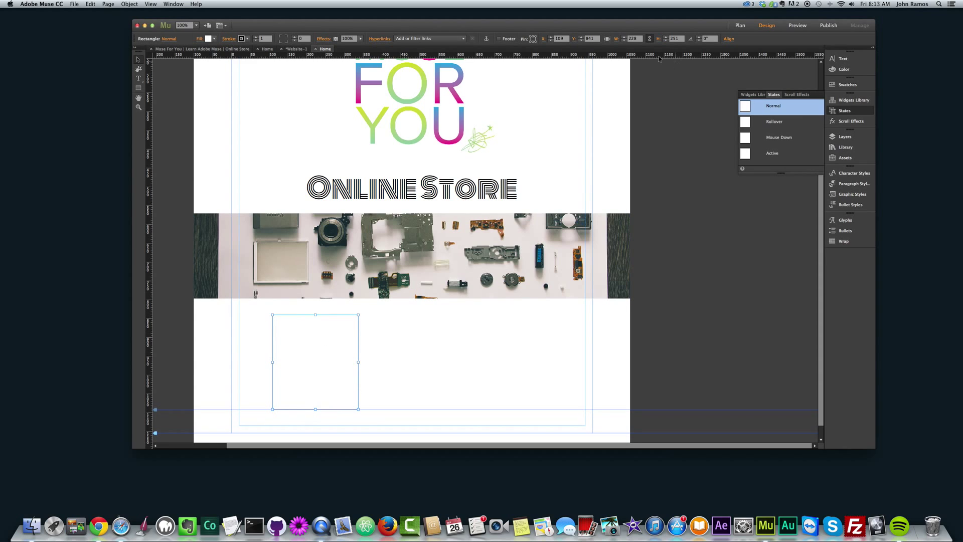
- Link width and height and size the box to 250 × 250 px
{"action": "left_click", "coordinate": [650, 40]}
{"action": "left_click", "coordinate": [635, 39]}
{"action": "left_click", "coordinate": [679, 39]}
{"action": "type", "text": "25"}
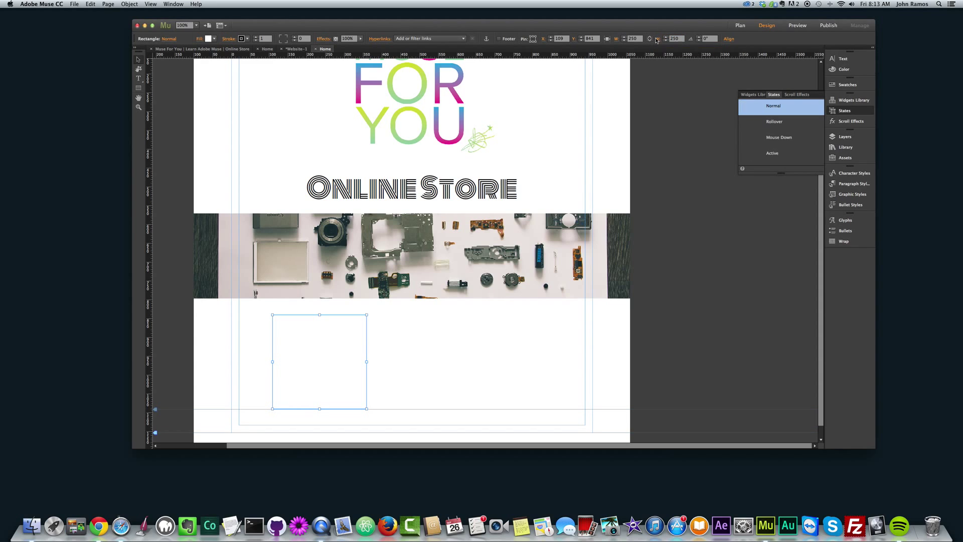
{"action": "type", "text": "0"}
{"action": "key", "text": "Return"}
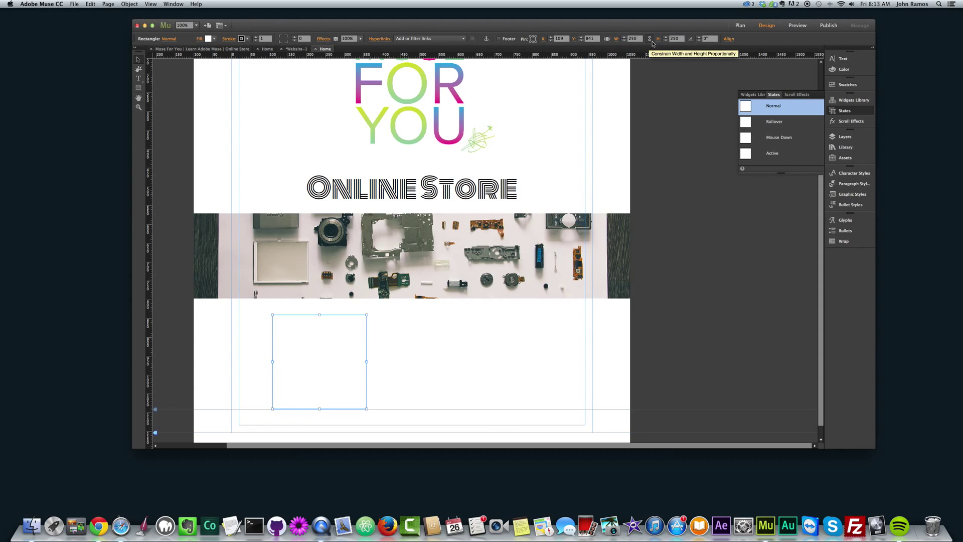
{"action": "left_click", "coordinate": [613, 40]}
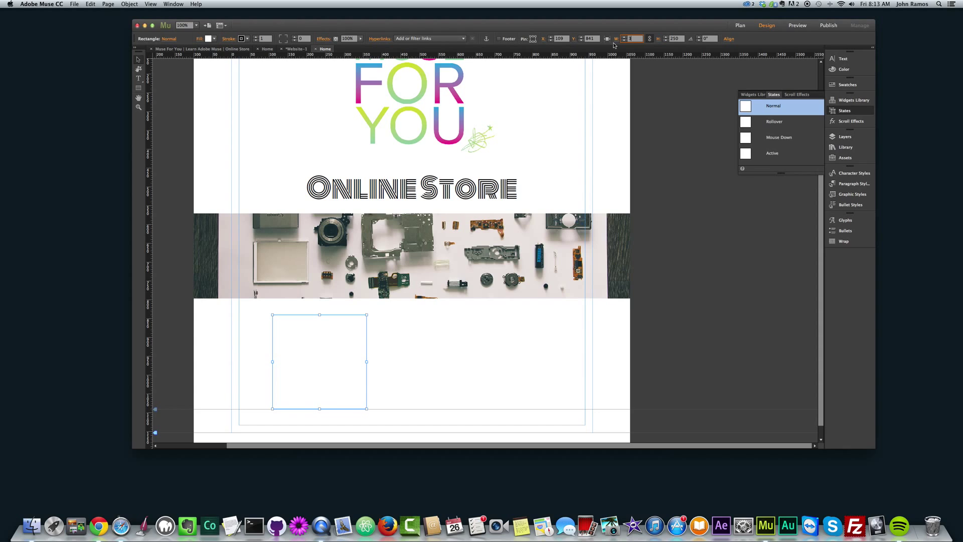
{"action": "type", "text": "300"}
{"action": "key", "text": "Return"}
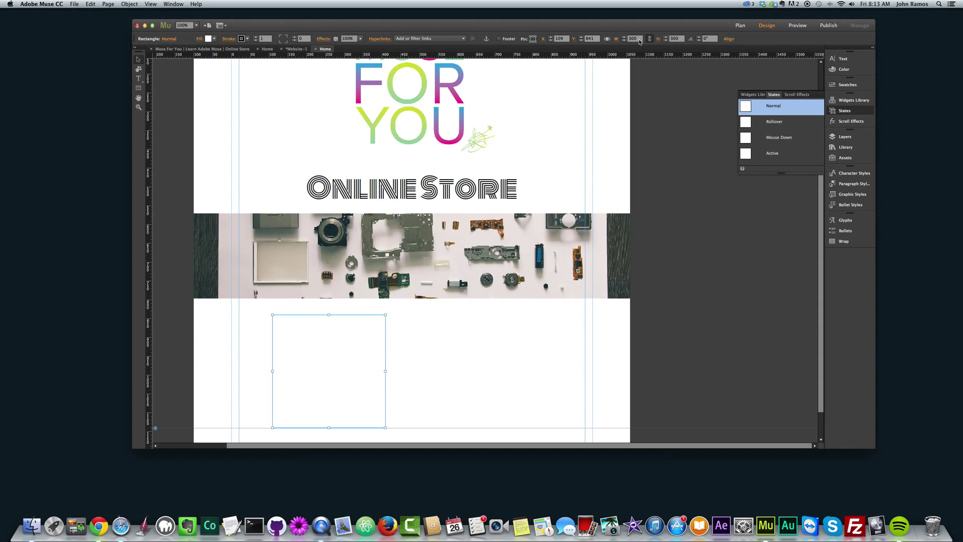
{"action": "left_click", "coordinate": [639, 40]}
{"action": "type", "text": "250"}
{"action": "key", "text": "Return"}
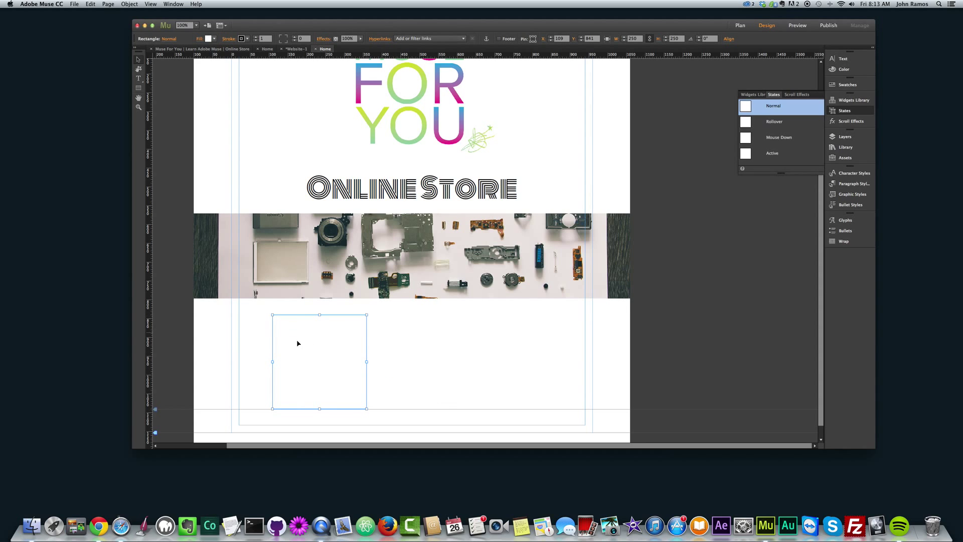
- Fill the box with the Pop Art Social Media Icons Set 1 PNG from Final Packages
{"action": "left_click", "coordinate": [200, 39]}
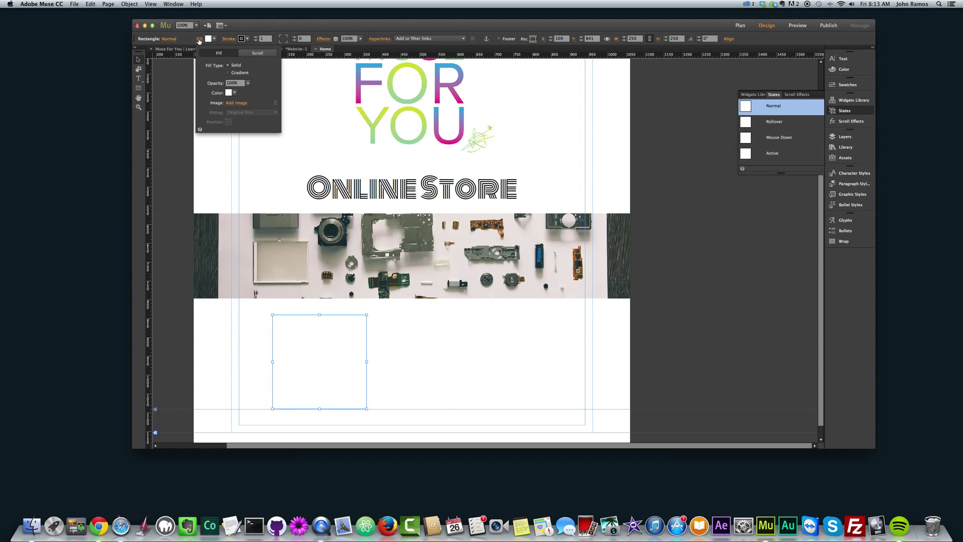
{"action": "left_click", "coordinate": [235, 103]}
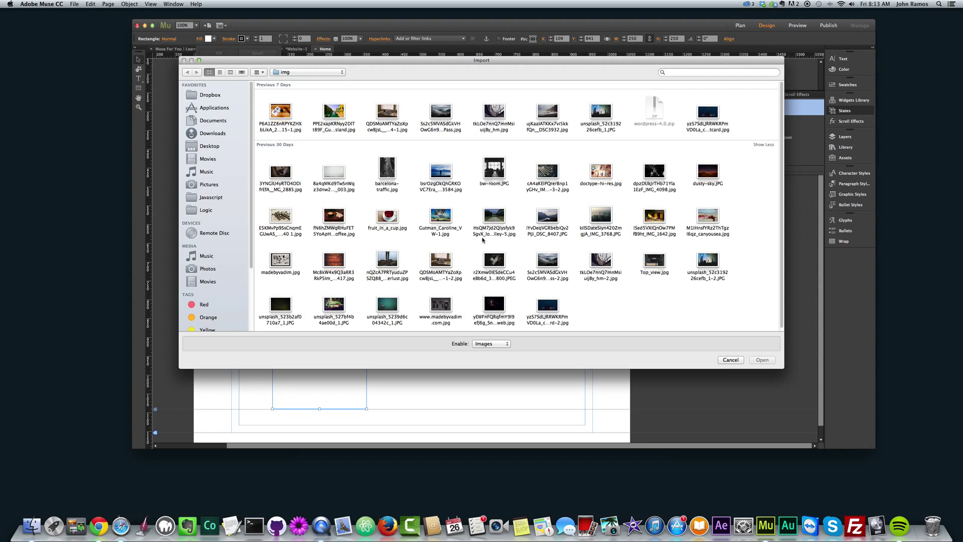
{"action": "left_click", "coordinate": [301, 72]}
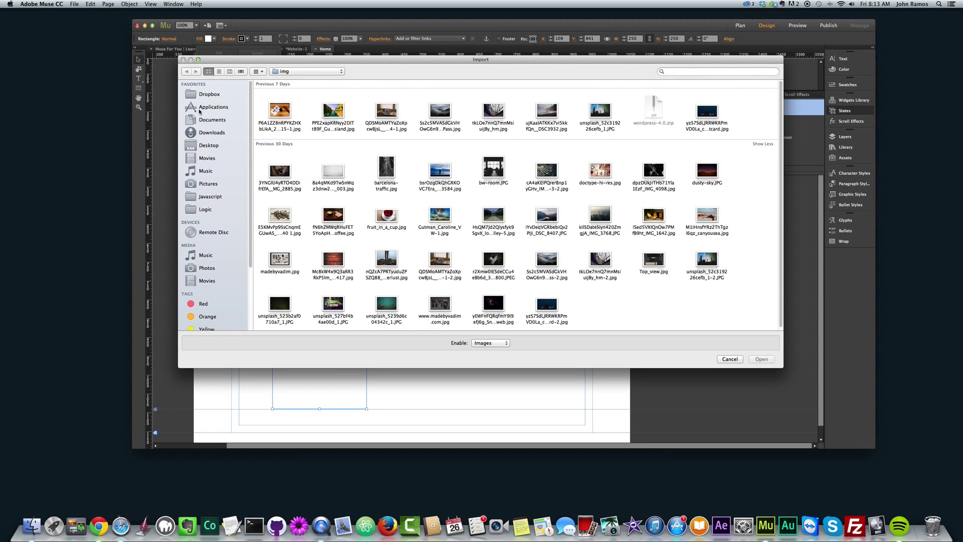
{"action": "left_click", "coordinate": [209, 145]}
{"action": "double_click", "coordinate": [440, 168]}
{"action": "double_click", "coordinate": [600, 171]}
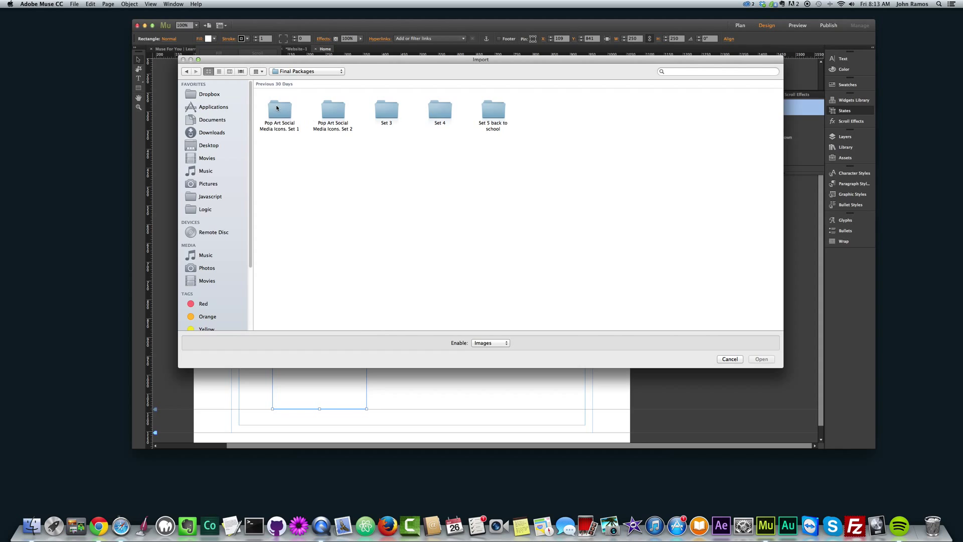
{"action": "double_click", "coordinate": [279, 110]}
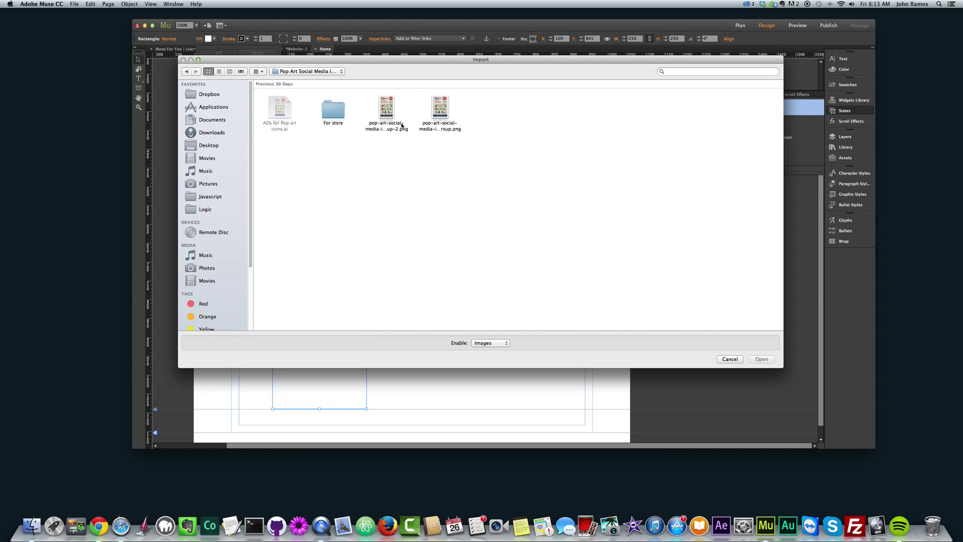
{"action": "double_click", "coordinate": [387, 107]}
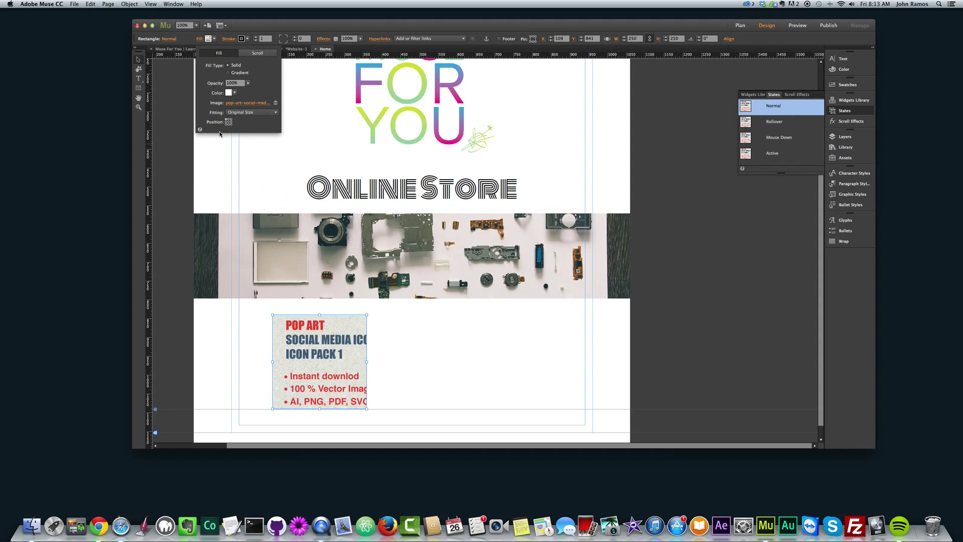
- Scale the icon-pack image to fill, lengthen it to show more icon rows, and adjust its position
{"action": "left_click", "coordinate": [250, 113]}
{"action": "left_click", "coordinate": [246, 121]}
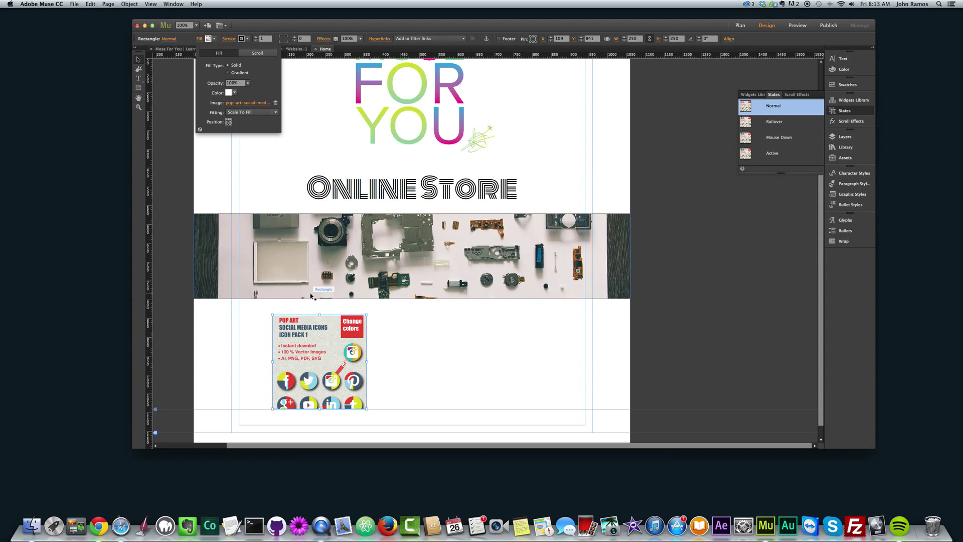
{"action": "scroll", "coordinate": [323, 343], "scroll_direction": "down", "scroll_amount": 1}
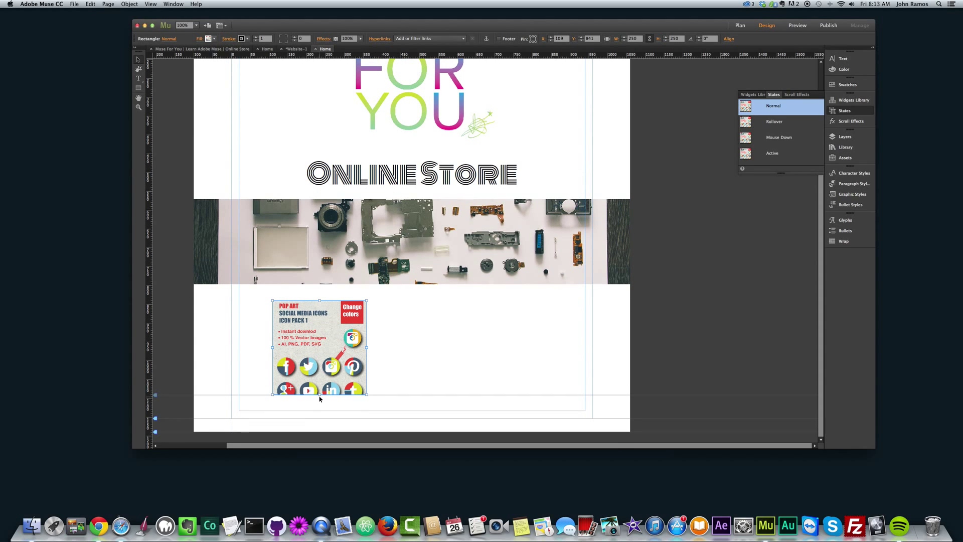
{"action": "left_click_drag", "start_coordinate": [320, 395], "coordinate": [321, 404]}
{"action": "scroll", "coordinate": [318, 425], "scroll_direction": "down", "scroll_amount": 2}
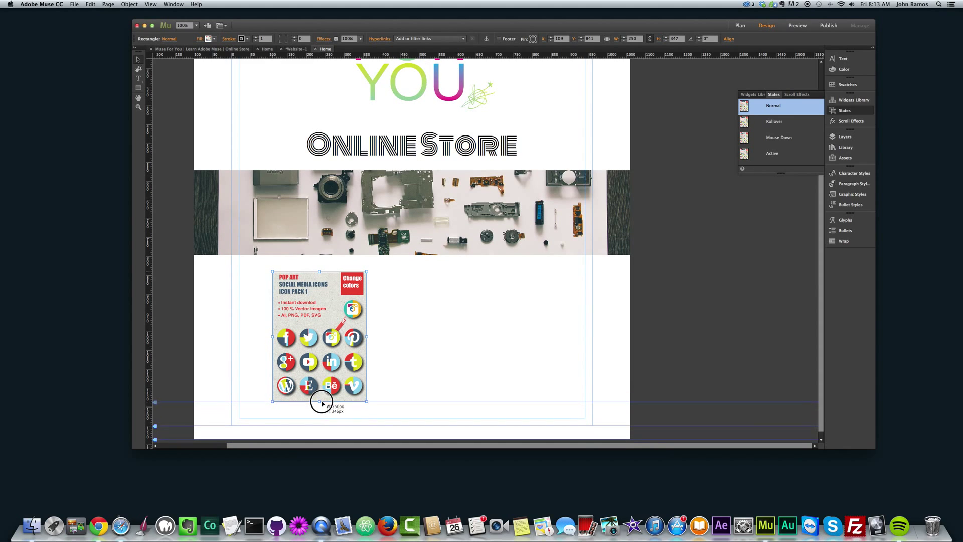
{"action": "left_click", "coordinate": [448, 326]}
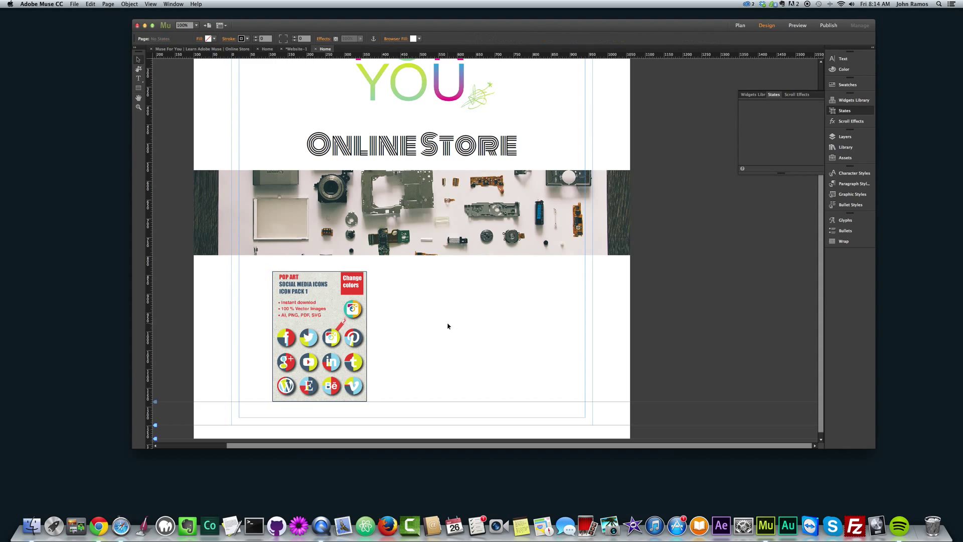
{"action": "scroll", "coordinate": [401, 321], "scroll_direction": "down", "scroll_amount": 1}
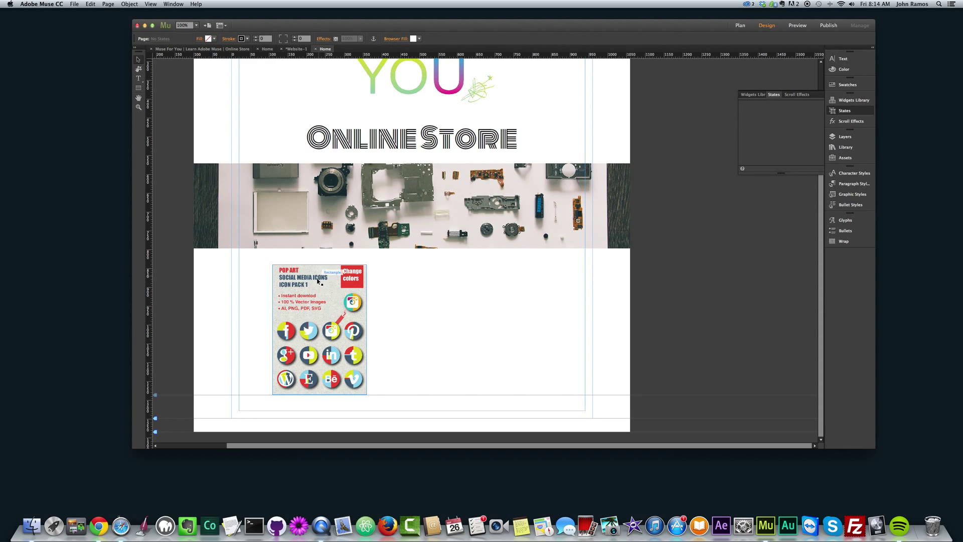
{"action": "left_click", "coordinate": [341, 300]}
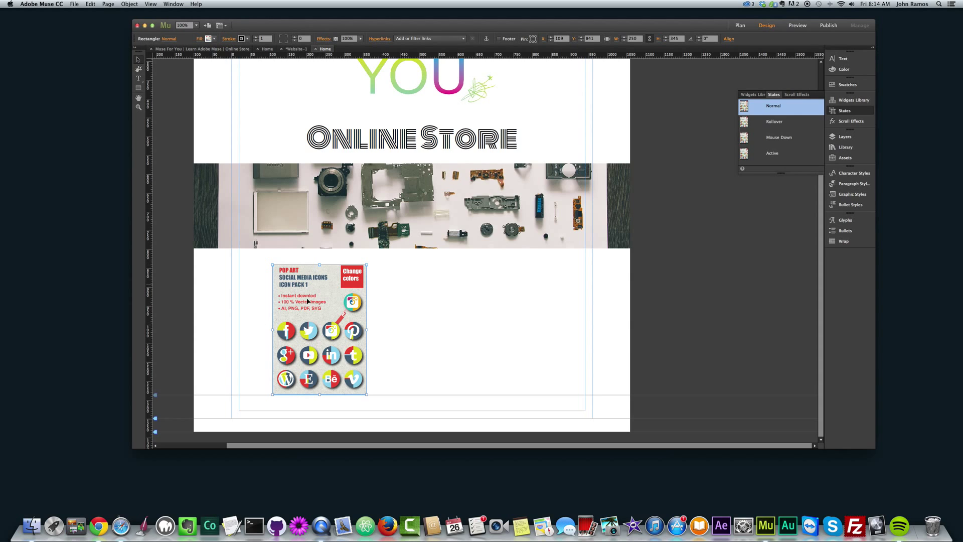
{"action": "left_click_drag", "start_coordinate": [308, 304], "coordinate": [307, 307]}
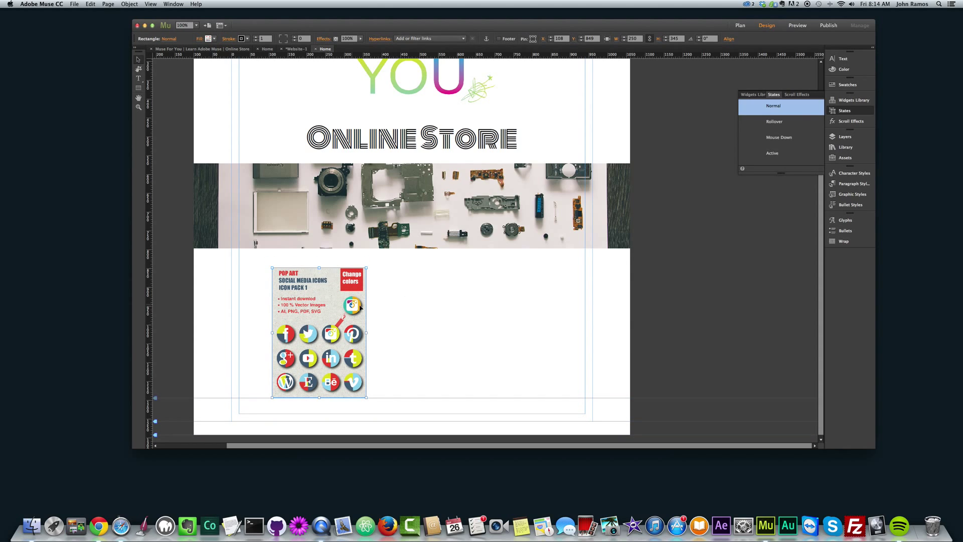
- Set the icon-pack image's stroke to None and fine-tune its position
{"action": "left_click", "coordinate": [243, 39]}
{"action": "left_click", "coordinate": [330, 49]}
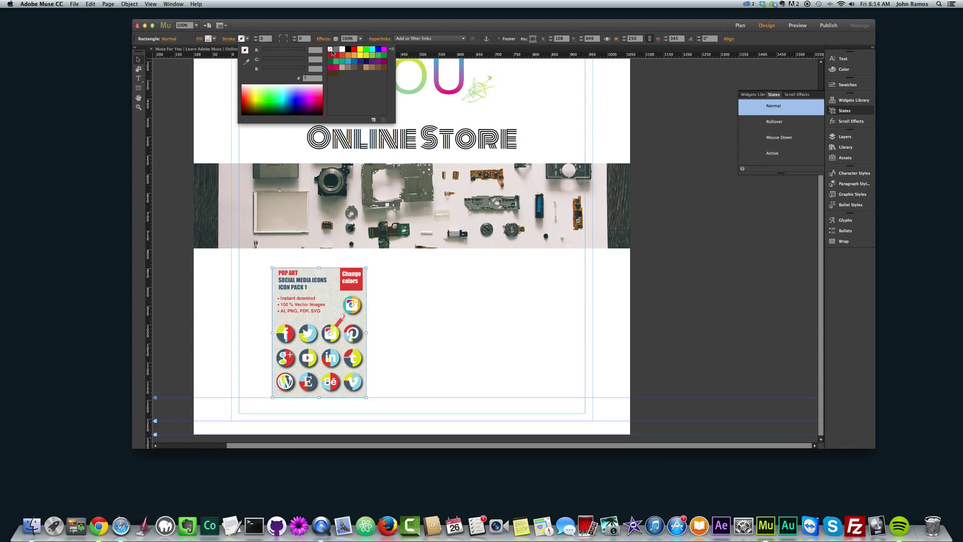
{"action": "left_click", "coordinate": [420, 301]}
{"action": "left_click", "coordinate": [402, 290]}
{"action": "left_click_drag", "start_coordinate": [333, 321], "coordinate": [332, 322]}
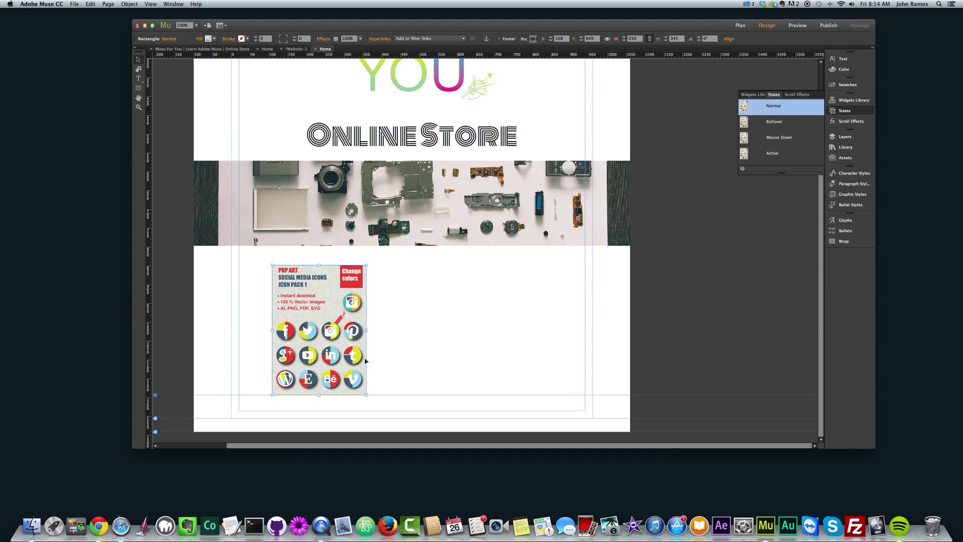
{"action": "left_click", "coordinate": [388, 334]}
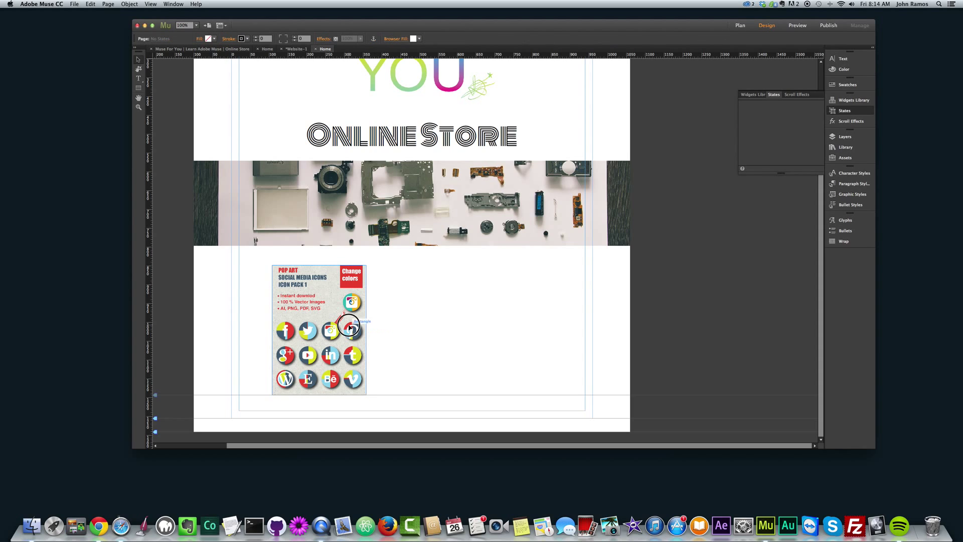
{"action": "left_click", "coordinate": [354, 327]}
{"action": "left_click", "coordinate": [380, 323]}
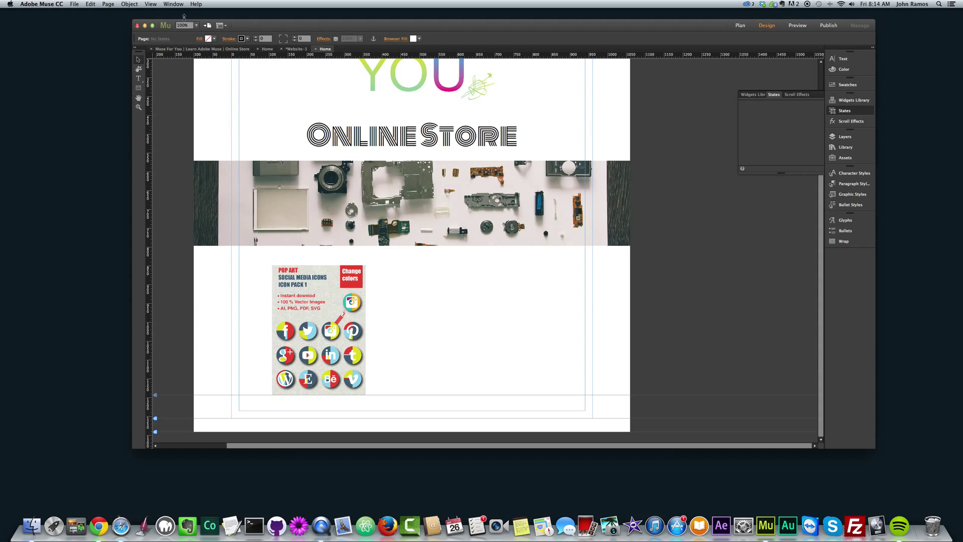
{"action": "left_click", "coordinate": [132, 4]}
- Insert a PayPal Buy Now widget and position it just below the Pop Art icon pack image
{"action": "mouse_move", "coordinate": [156, 124]}
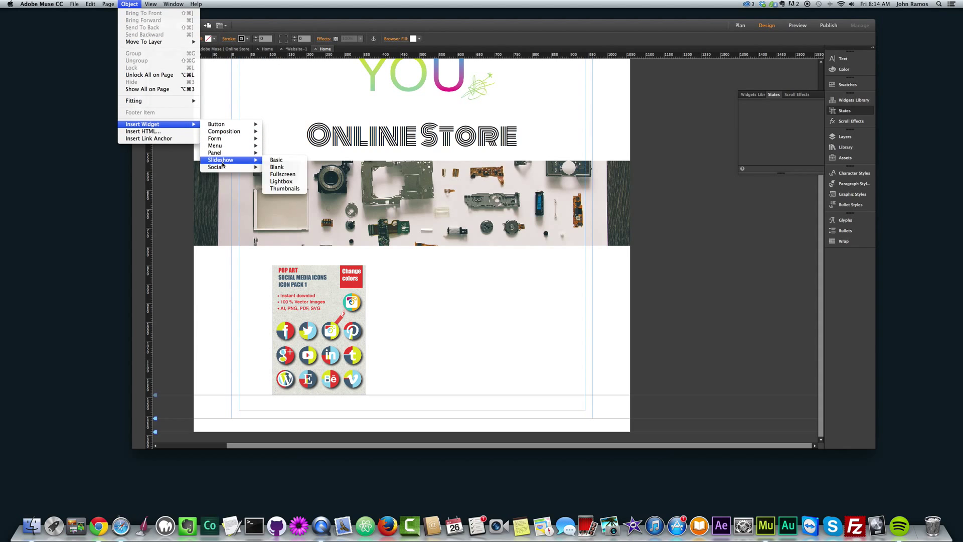
{"action": "mouse_move", "coordinate": [218, 168]}
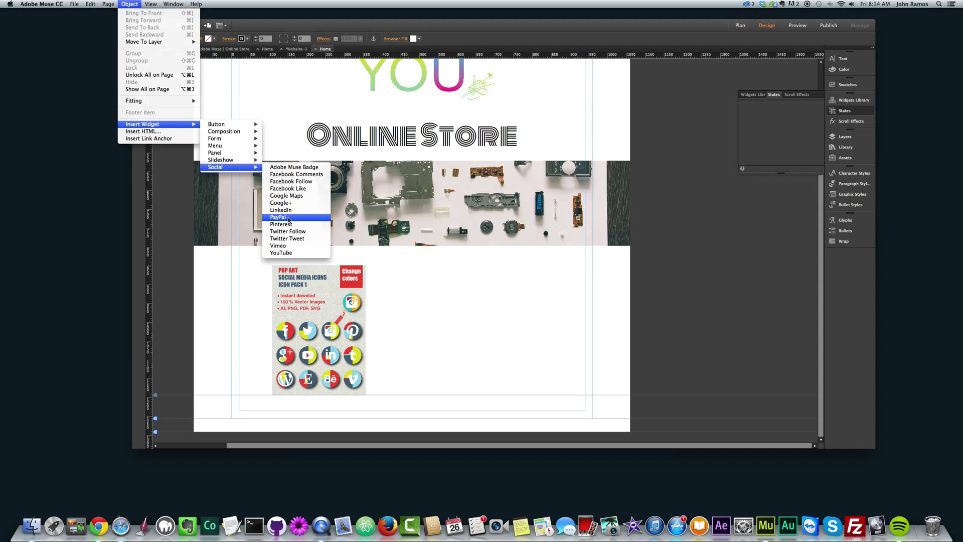
{"action": "left_click", "coordinate": [285, 219]}
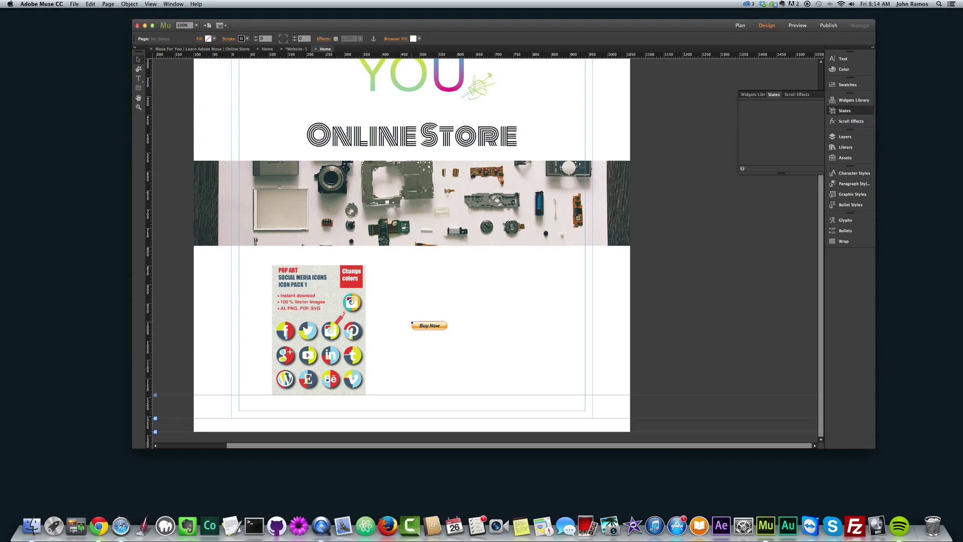
{"action": "left_click", "coordinate": [411, 321]}
{"action": "left_click", "coordinate": [443, 336]}
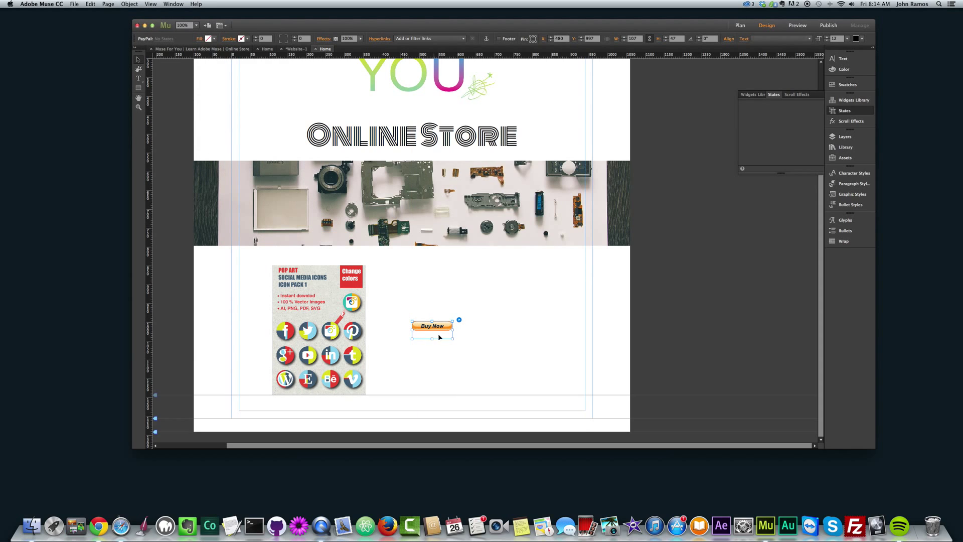
{"action": "left_click_drag", "start_coordinate": [421, 332], "coordinate": [314, 411]}
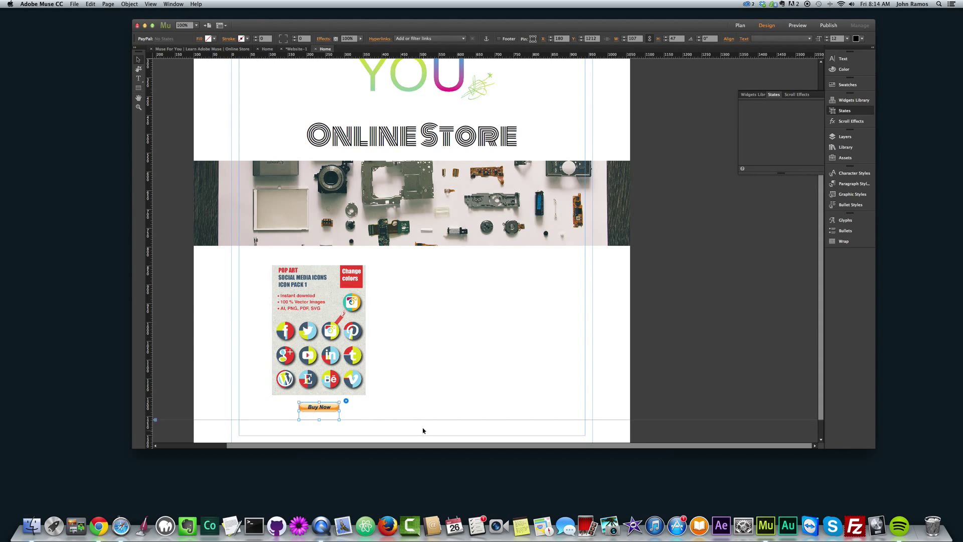
{"action": "scroll", "coordinate": [334, 398], "scroll_direction": "down", "scroll_amount": 1}
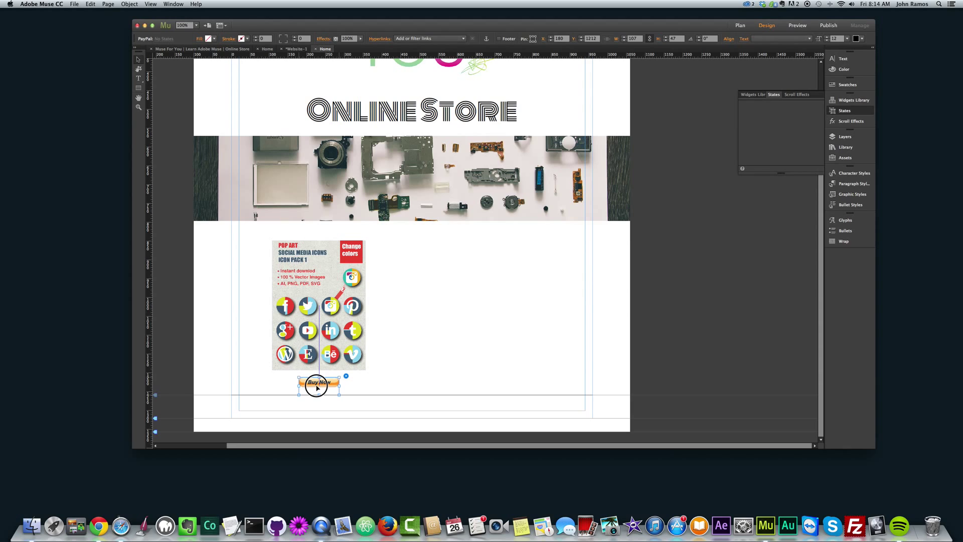
{"action": "left_click", "coordinate": [394, 378]}
- Open the Buy Now button's PayPal options, keeping button type Buy Now and size Large
{"action": "left_click", "coordinate": [335, 386]}
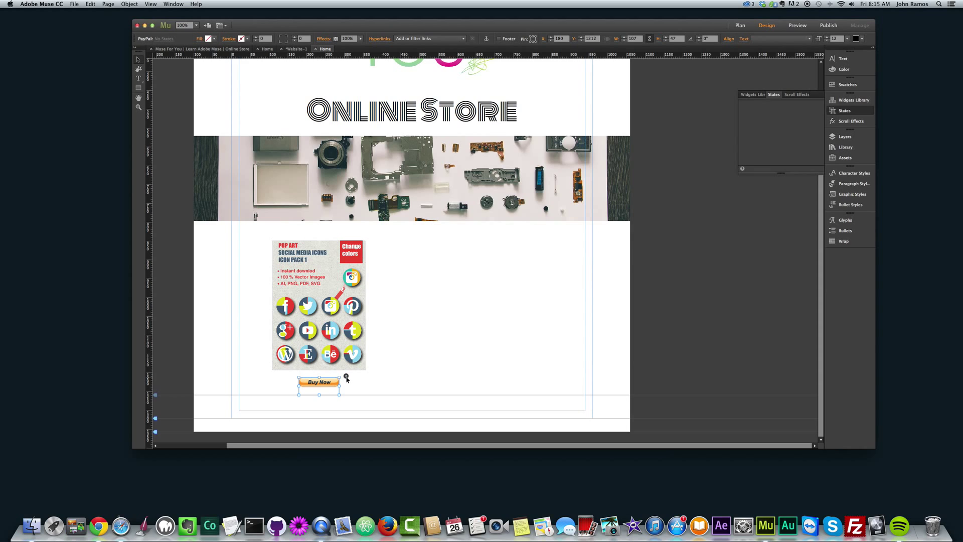
{"action": "left_click", "coordinate": [346, 378]}
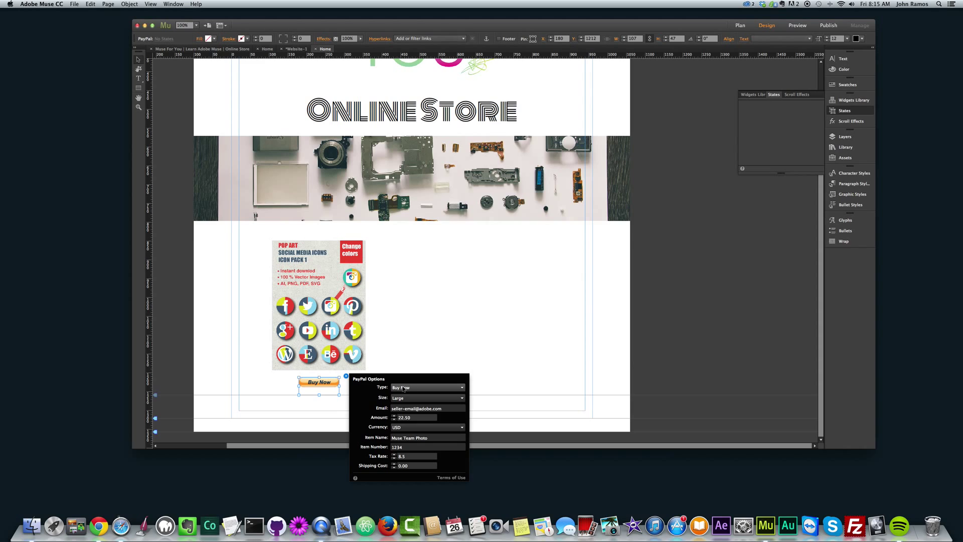
{"action": "left_click", "coordinate": [403, 387]}
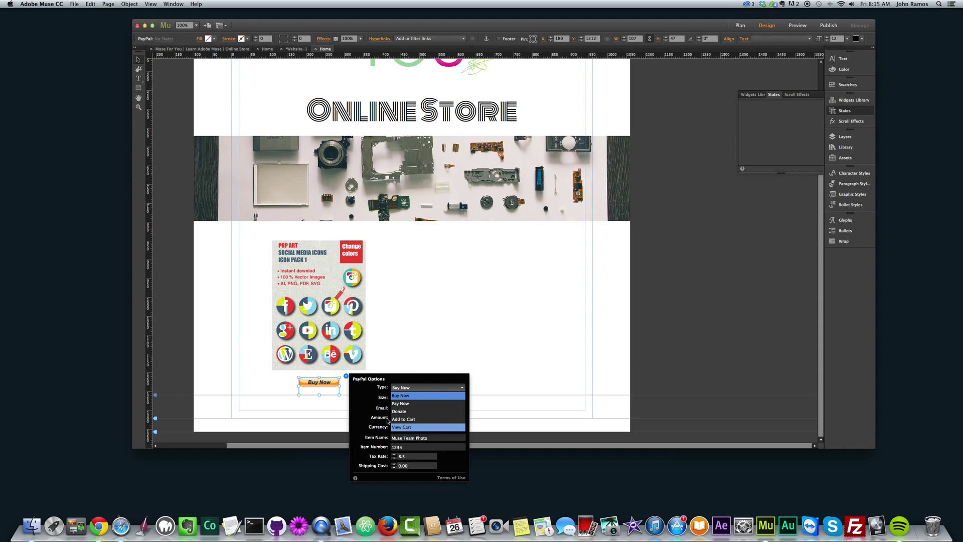
{"action": "left_click", "coordinate": [366, 399]}
{"action": "left_click", "coordinate": [411, 398]}
{"action": "left_click", "coordinate": [401, 400]}
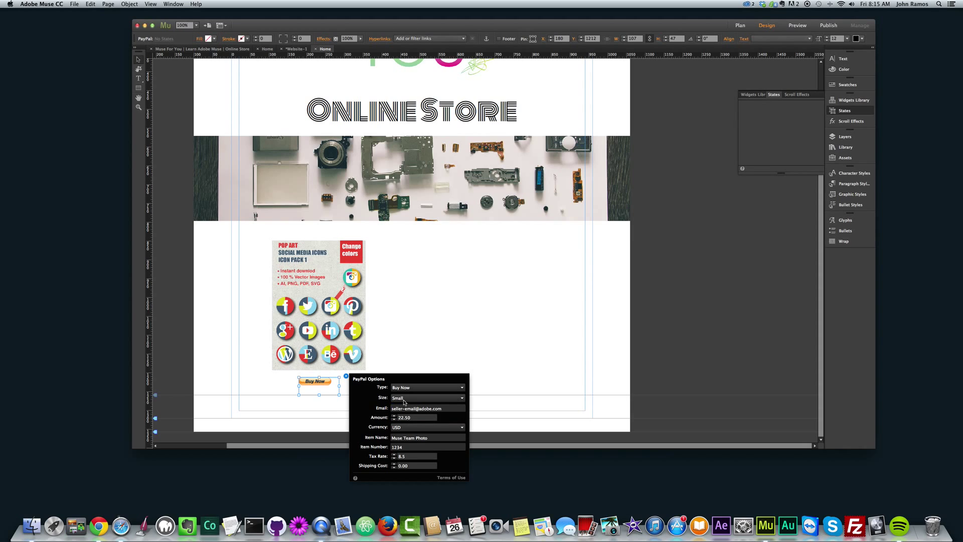
{"action": "left_click", "coordinate": [401, 400]}
{"action": "left_click", "coordinate": [402, 408]}
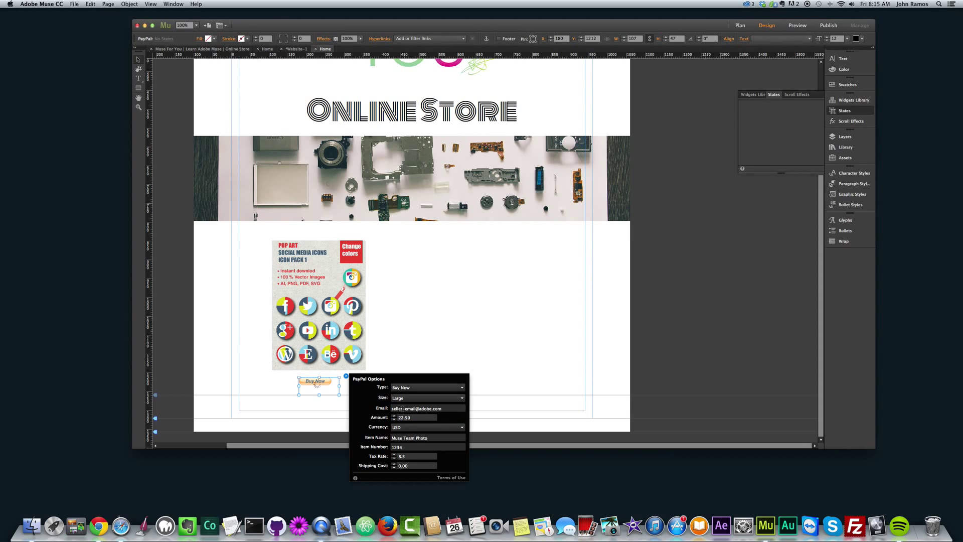
- Replace the seller e-mail with the shop's address, set Amount to 8.00 and keep Currency USD
{"action": "left_click", "coordinate": [443, 408]}
{"action": "left_click_drag", "start_coordinate": [444, 409], "coordinate": [370, 407]}
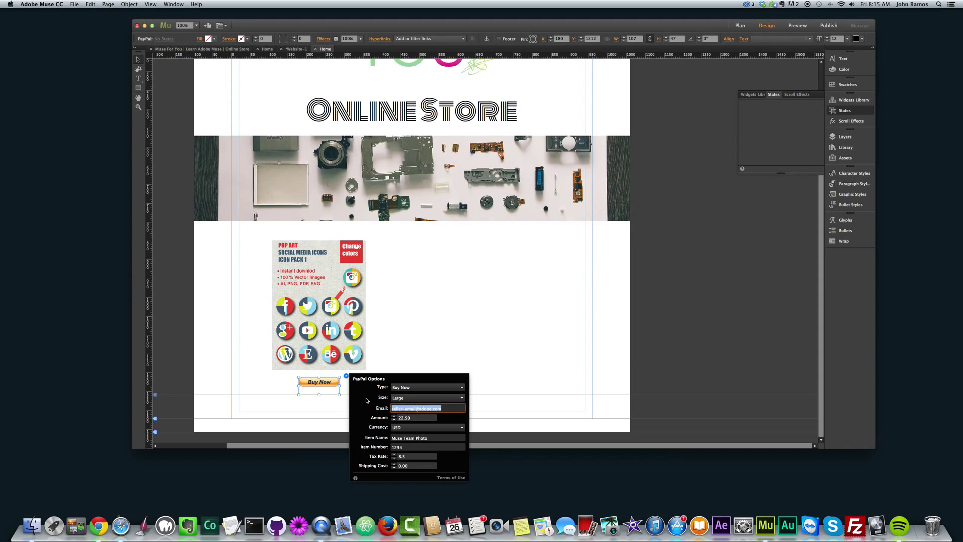
{"action": "key", "text": "Tab"}
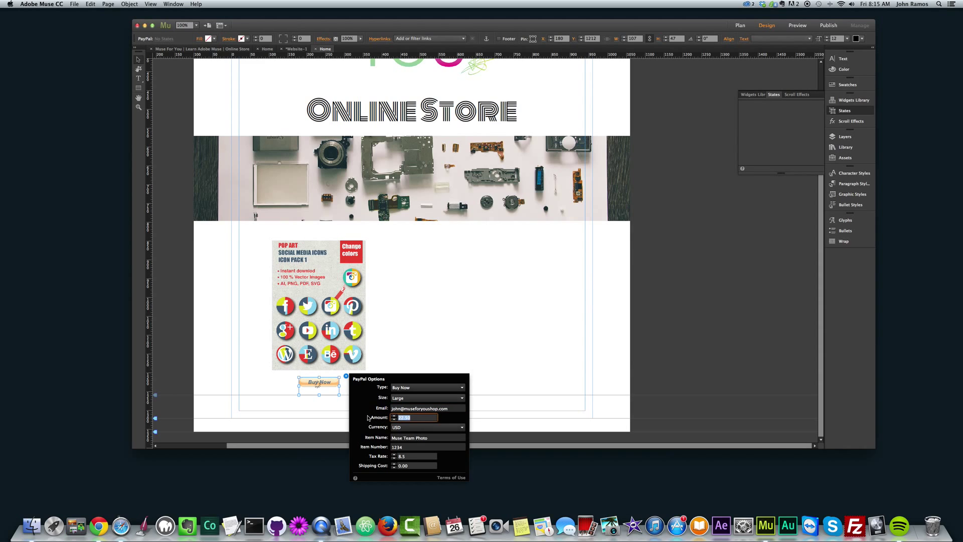
{"action": "type", "text": "8.00"}
{"action": "left_click", "coordinate": [413, 428]}
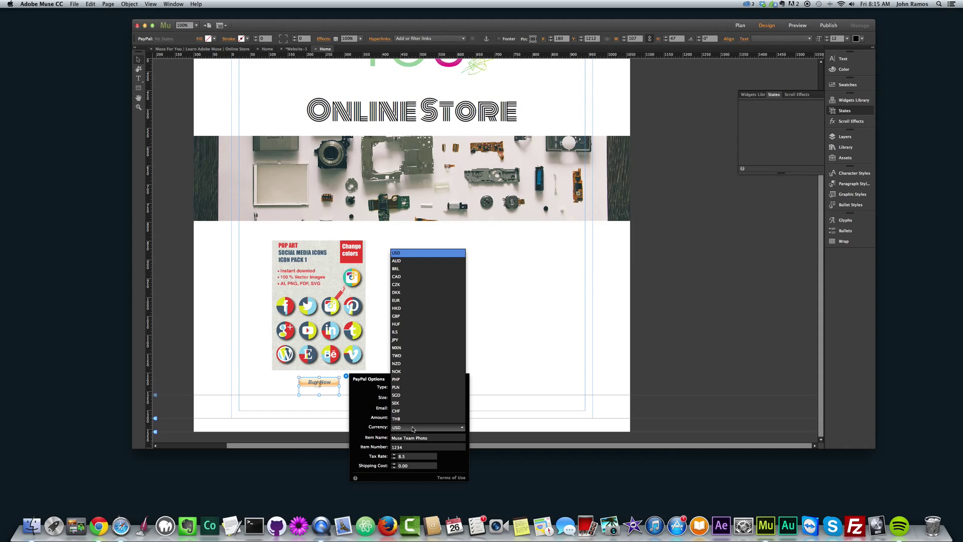
{"action": "left_click", "coordinate": [402, 429]}
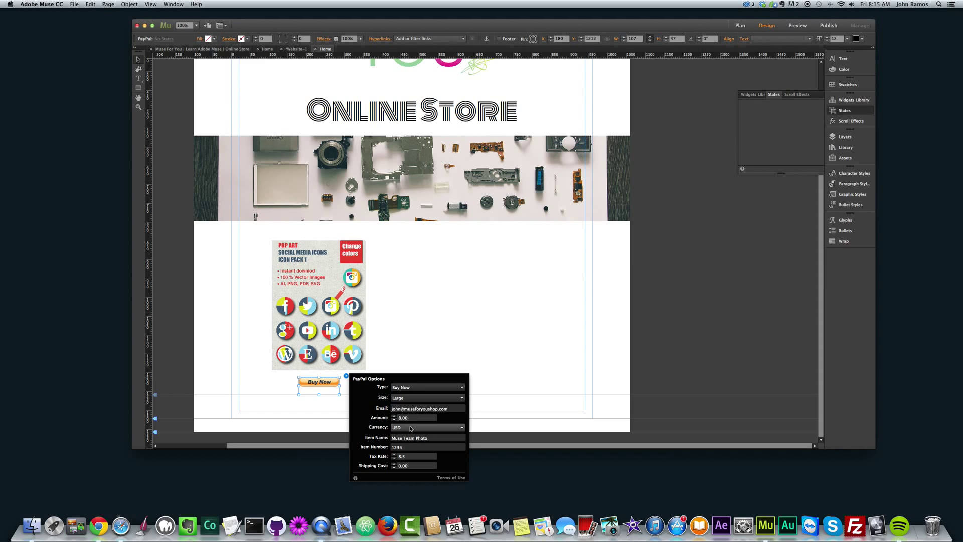
{"action": "left_click", "coordinate": [410, 428]}
{"action": "left_click", "coordinate": [368, 430]}
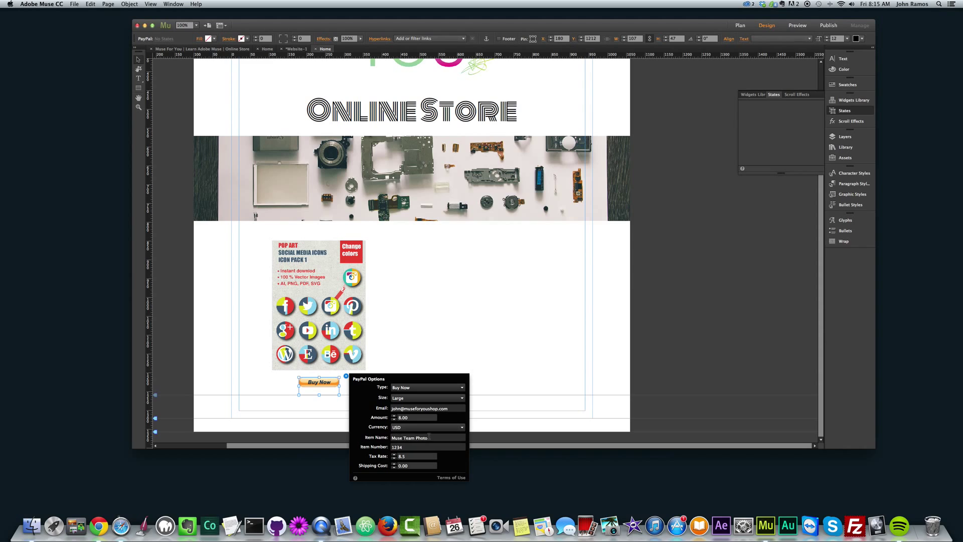
{"action": "left_click_drag", "start_coordinate": [427, 438], "coordinate": [391, 436]}
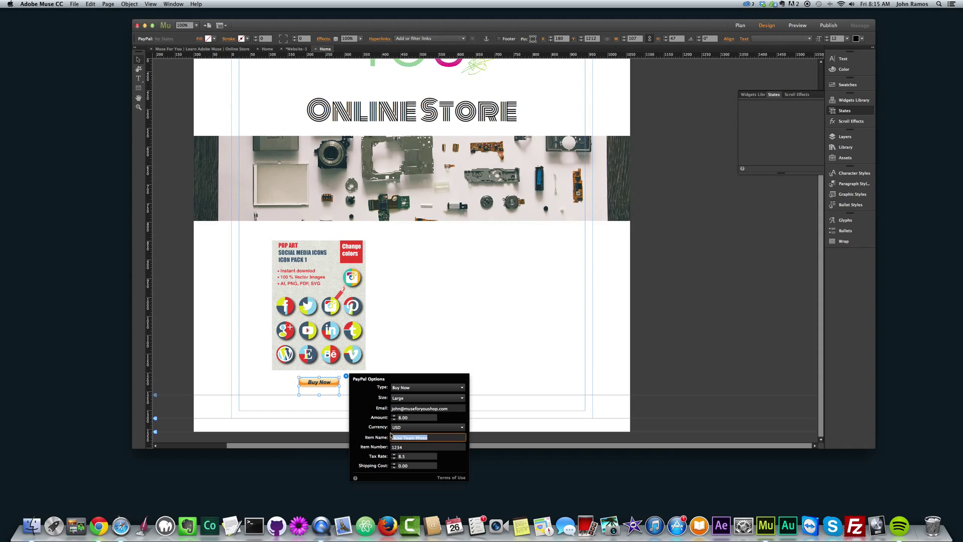
- Set Item Name to 'Pop Art Social Media Icon Pack' and Item Number to 1, leaving tax and shipping unchanged
{"action": "type", "text": "Pop Art Scocial Media Icon Pack"}
{"action": "key", "text": "Tab"}
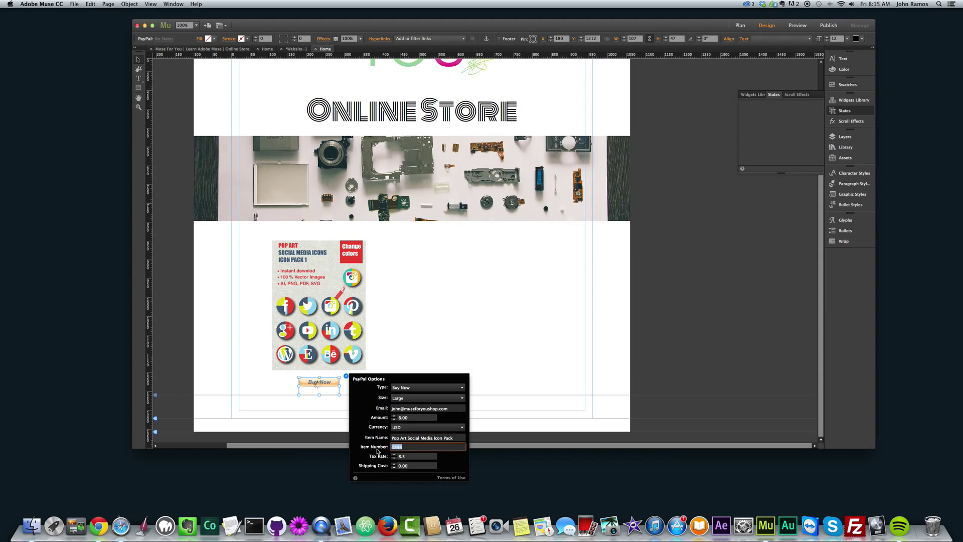
{"action": "type", "text": "1"}
{"action": "left_click", "coordinate": [399, 447]}
{"action": "left_click", "coordinate": [398, 446]}
{"action": "left_click", "coordinate": [401, 457]}
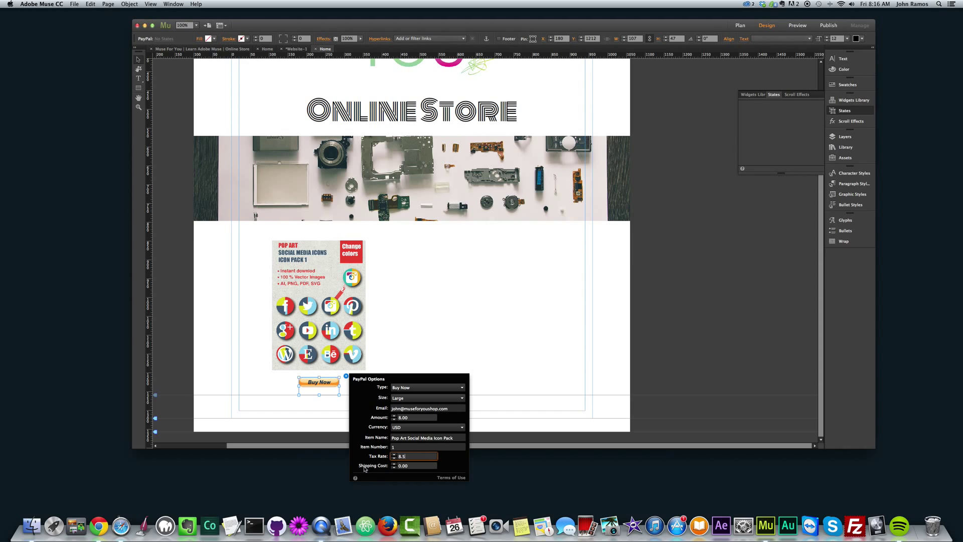
{"action": "left_click", "coordinate": [417, 466]}
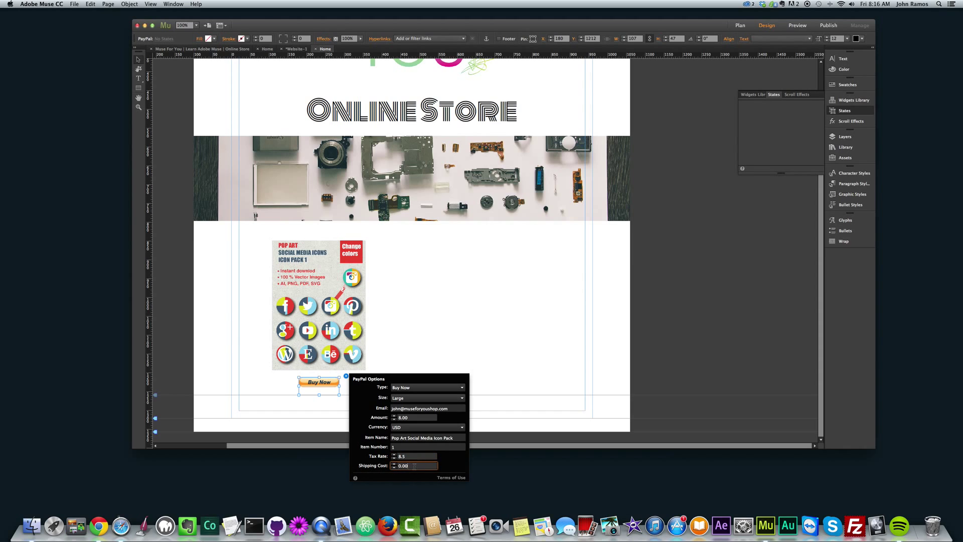
{"action": "left_click", "coordinate": [377, 290]}
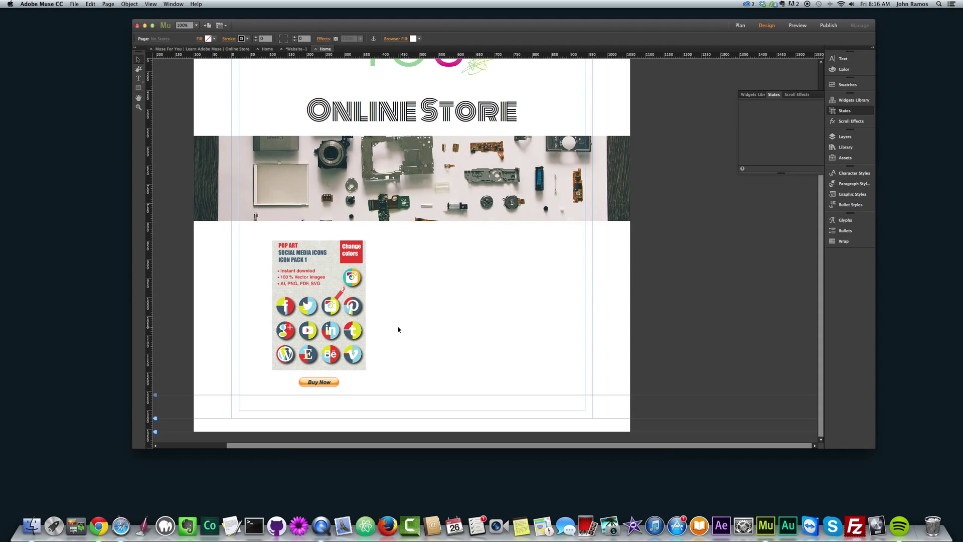
- Preview the store page in Chrome and follow its Buy Now button to the $8.68 PayPal checkout
{"action": "key", "text": "super+shift+e"}
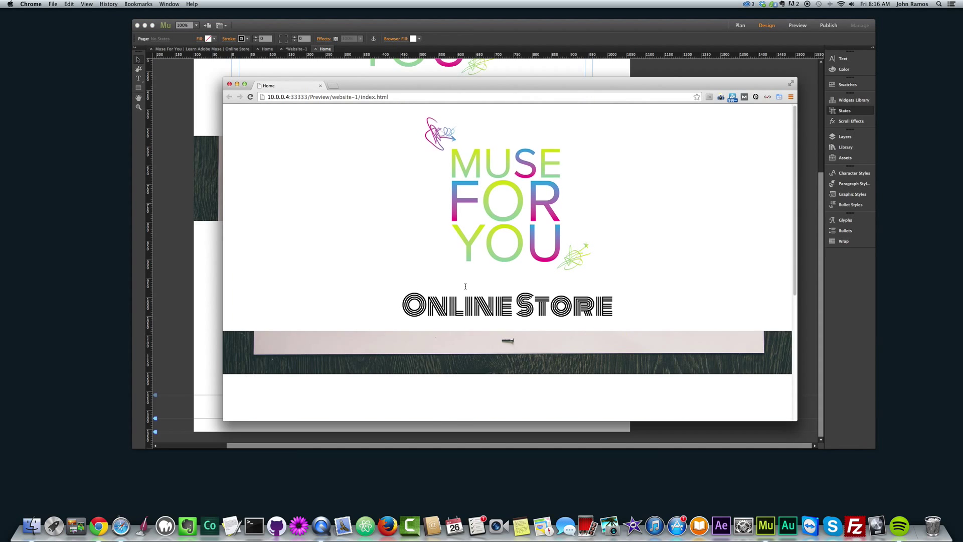
{"action": "scroll", "coordinate": [466, 286], "scroll_direction": "down", "scroll_amount": 5}
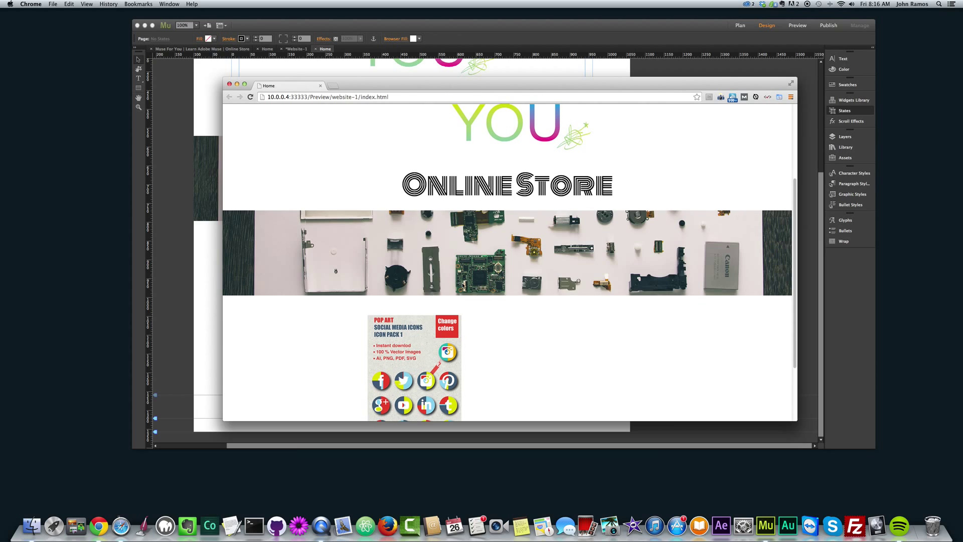
{"action": "scroll", "coordinate": [516, 229], "scroll_direction": "down", "scroll_amount": 1}
{"action": "scroll", "coordinate": [520, 234], "scroll_direction": "up", "scroll_amount": 5}
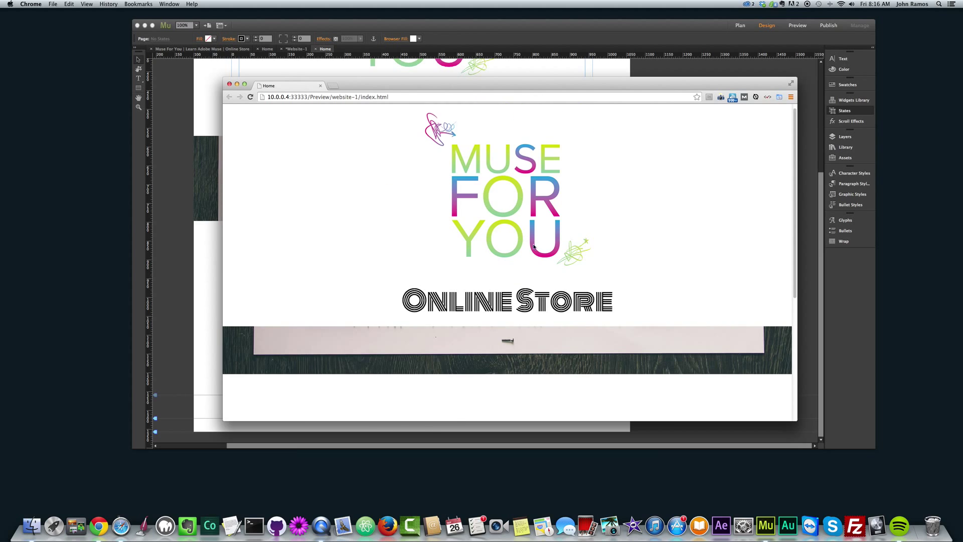
{"action": "scroll", "coordinate": [522, 289], "scroll_direction": "down", "scroll_amount": 7}
{"action": "scroll", "coordinate": [522, 291], "scroll_direction": "down", "scroll_amount": 1}
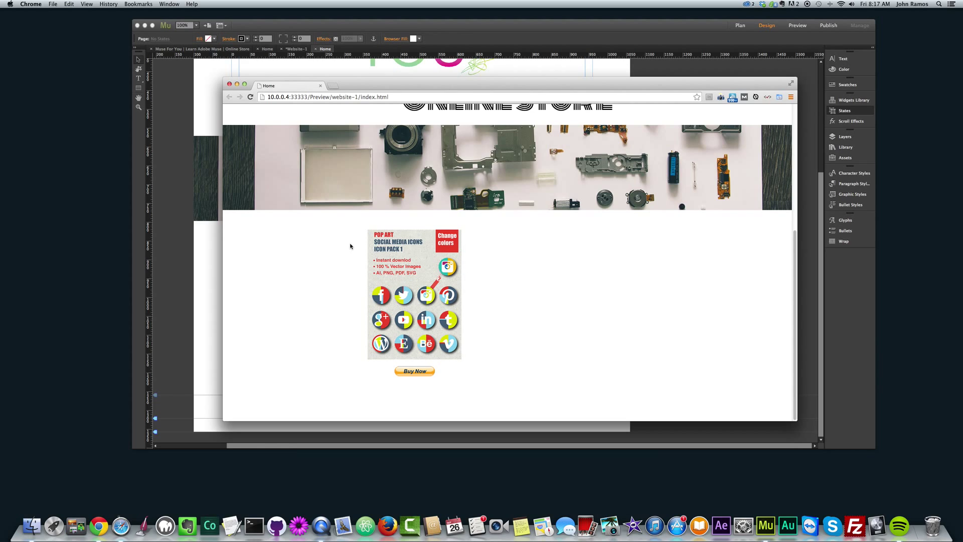
{"action": "left_click", "coordinate": [418, 373]}
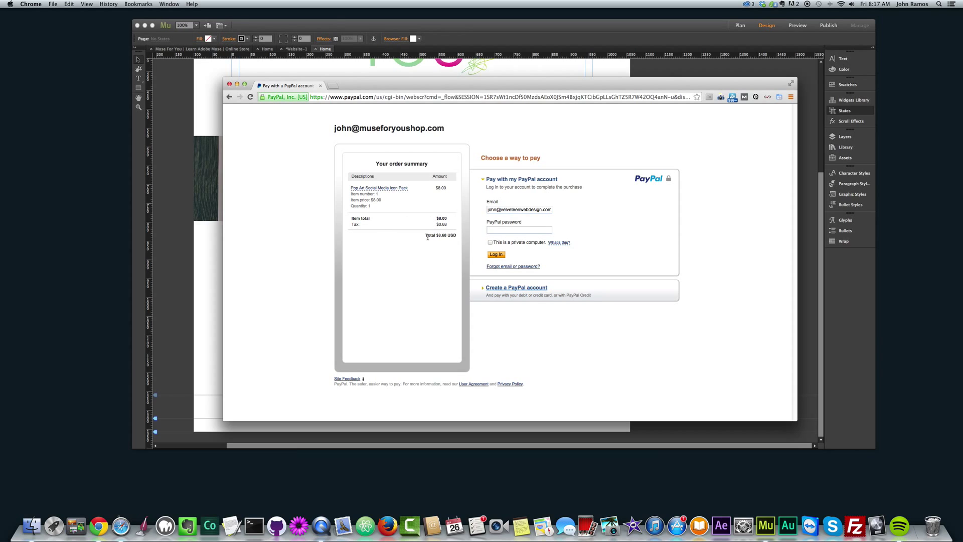
- Open the PayPal account-creation form and scroll through the checkout page
{"action": "left_click", "coordinate": [440, 236]}
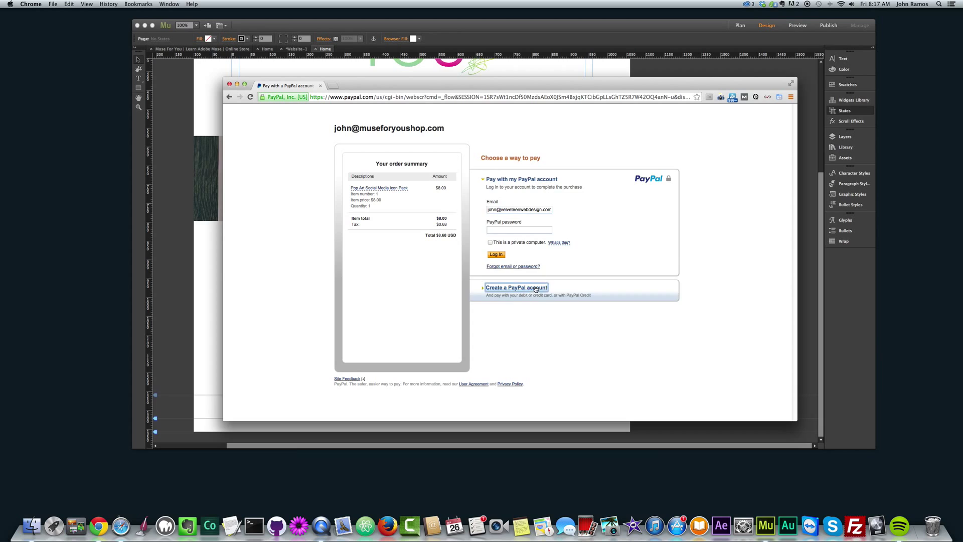
{"action": "left_click", "coordinate": [515, 286]}
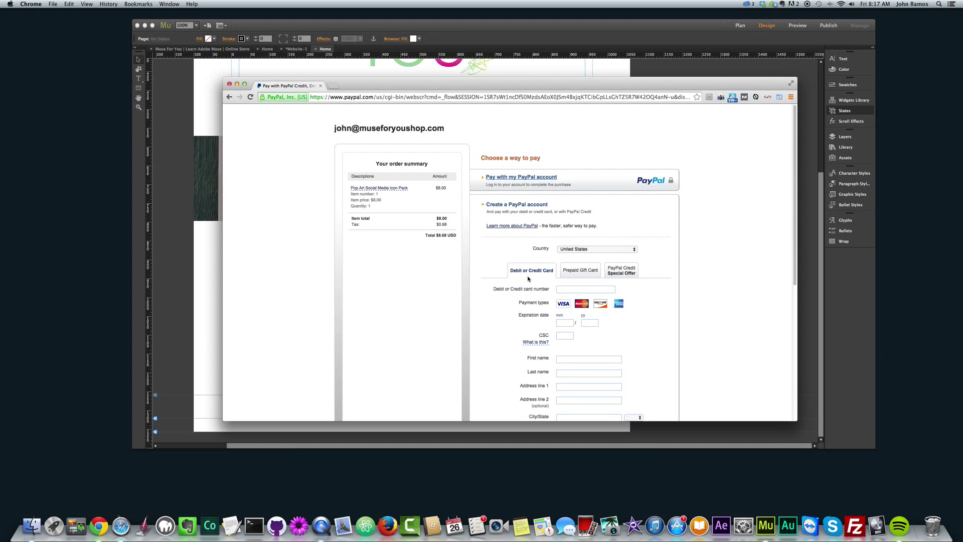
{"action": "scroll", "coordinate": [518, 292], "scroll_direction": "down", "scroll_amount": 3}
{"action": "scroll", "coordinate": [515, 293], "scroll_direction": "down", "scroll_amount": 9}
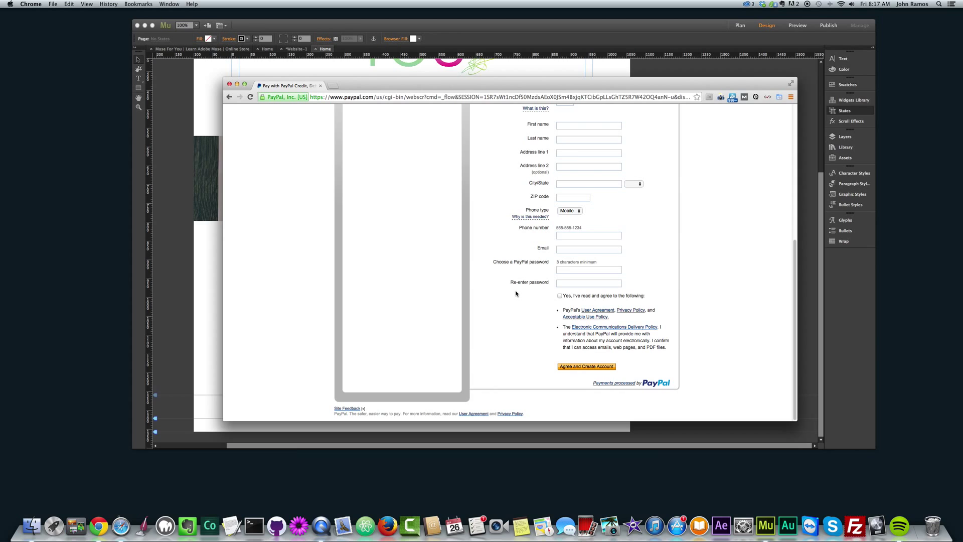
{"action": "scroll", "coordinate": [515, 293], "scroll_direction": "up", "scroll_amount": 12}
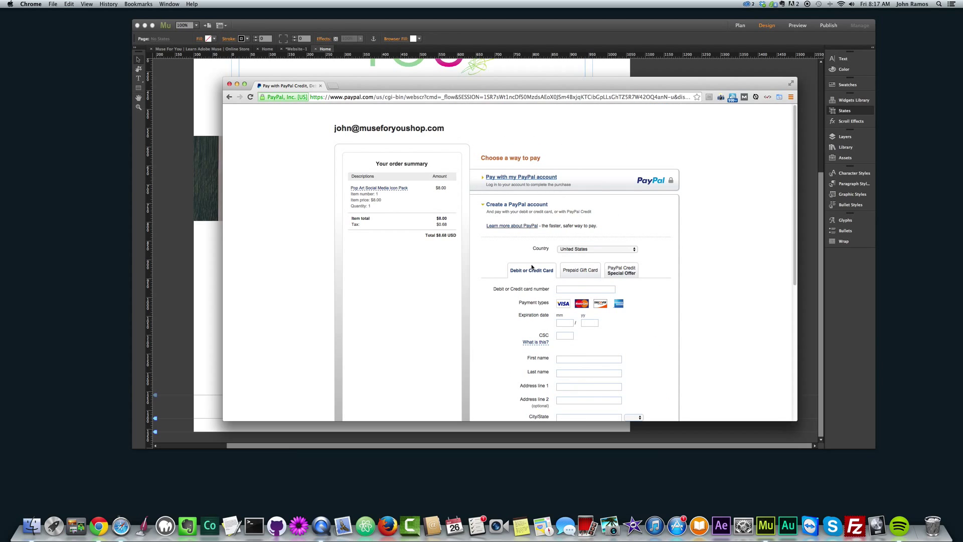
{"action": "scroll", "coordinate": [523, 261], "scroll_direction": "down", "scroll_amount": 3}
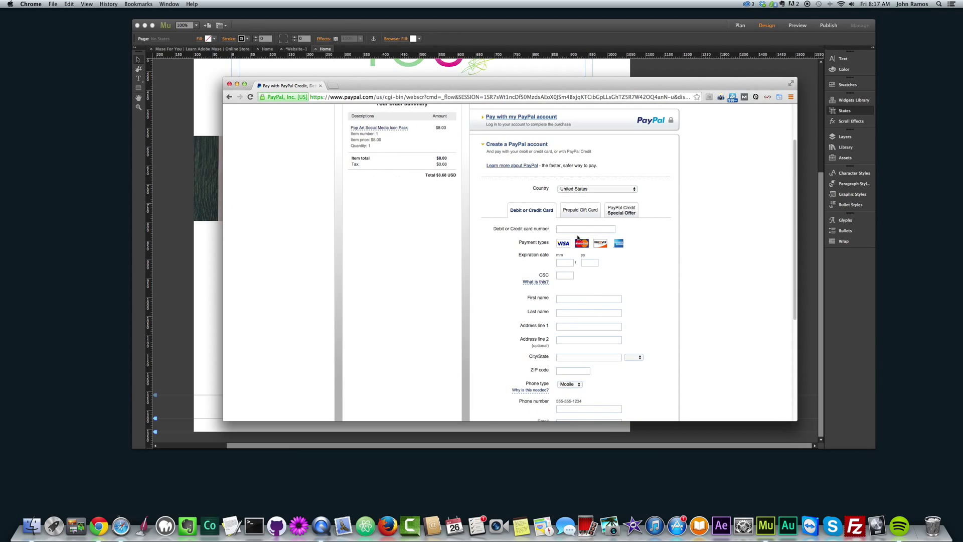
{"action": "scroll", "coordinate": [572, 249], "scroll_direction": "down", "scroll_amount": 9}
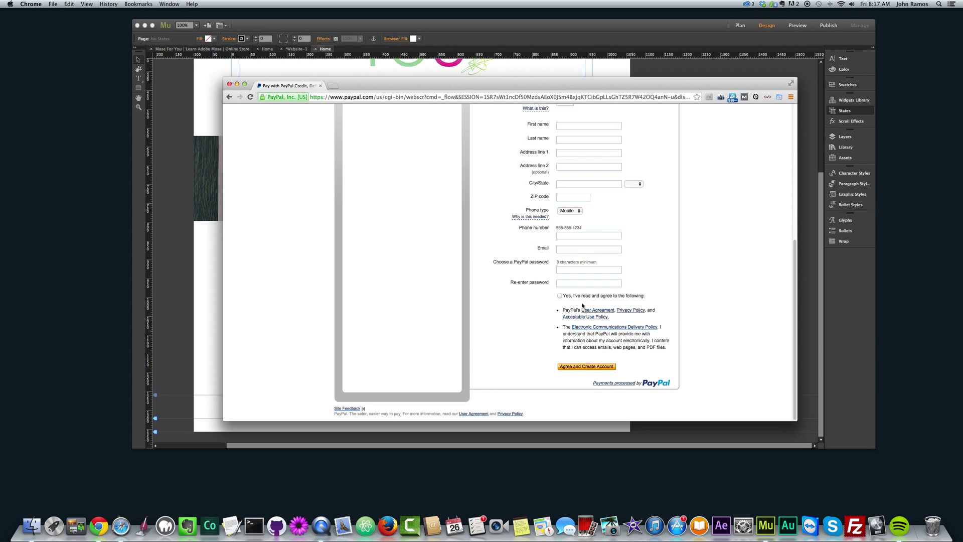
{"action": "scroll", "coordinate": [511, 299], "scroll_direction": "up", "scroll_amount": 12}
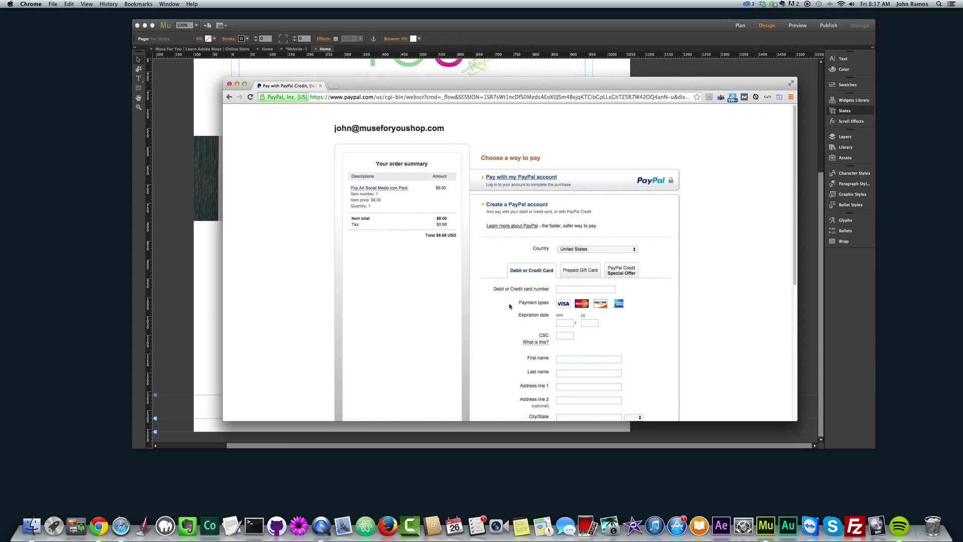
- Highlight and inspect the seller's e-mail address in the checkout heading
{"action": "left_click_drag", "start_coordinate": [333, 128], "coordinate": [405, 128]}
{"action": "left_click", "coordinate": [405, 128]}
{"action": "left_click_drag", "start_coordinate": [333, 128], "coordinate": [430, 134]}
{"action": "left_click", "coordinate": [431, 128]}
{"action": "left_click", "coordinate": [433, 133]}
{"action": "triple_click", "coordinate": [446, 129]}
{"action": "left_click", "coordinate": [454, 133]}
- Close the checkout, then copy the icon pack image and Buy Now button to the right
{"action": "left_click", "coordinate": [230, 84]}
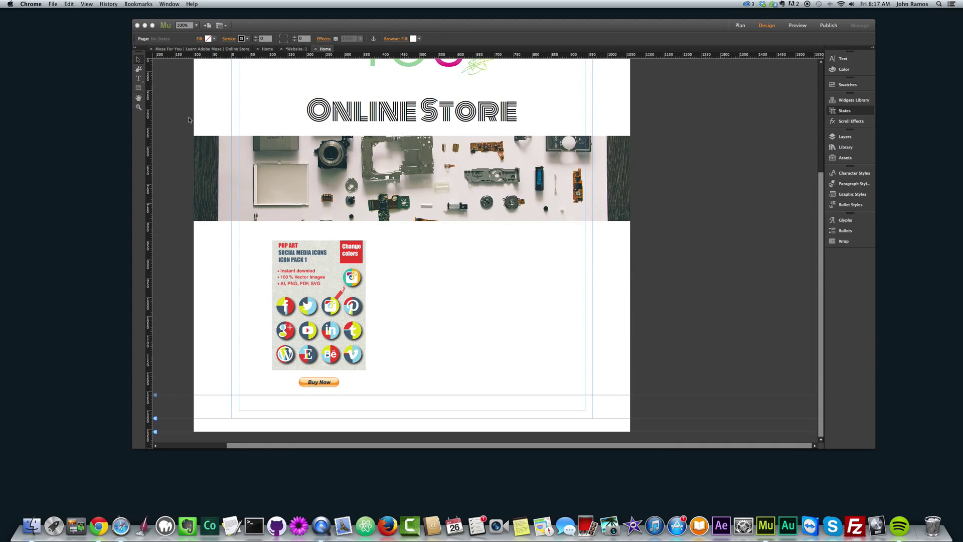
{"action": "left_click", "coordinate": [189, 119]}
{"action": "left_click", "coordinate": [296, 301]}
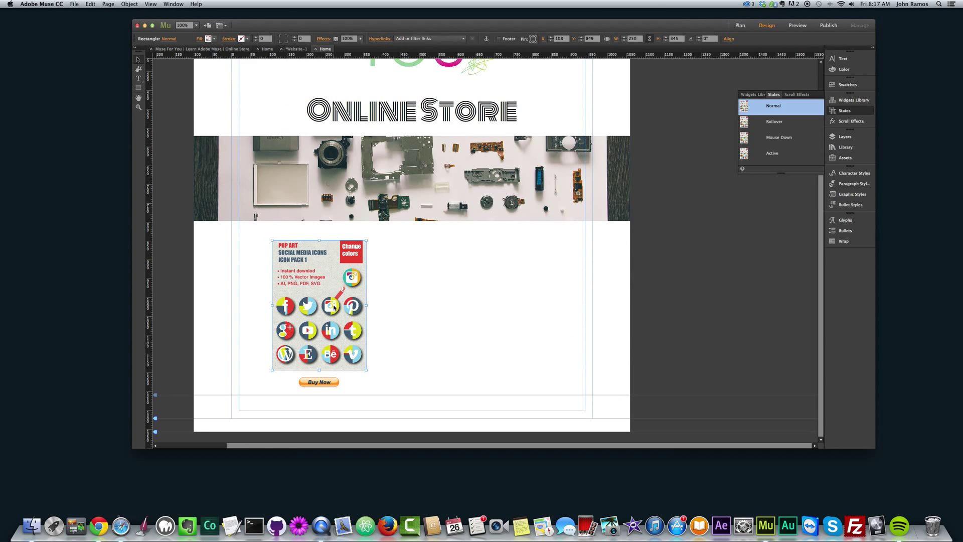
{"action": "left_click", "coordinate": [333, 384], "text": "shift"}
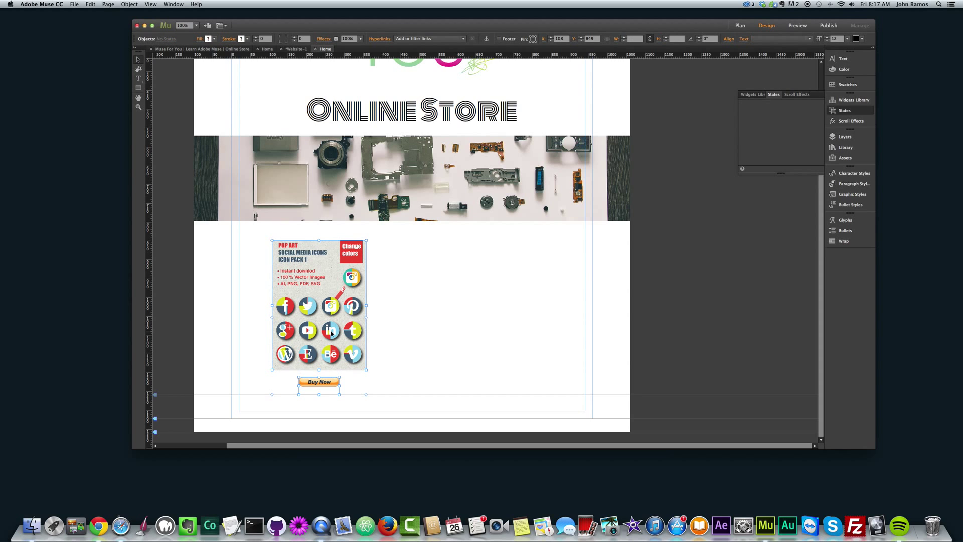
{"action": "left_click_drag", "start_coordinate": [293, 330], "coordinate": [418, 329]}
{"action": "left_click", "coordinate": [546, 366]}
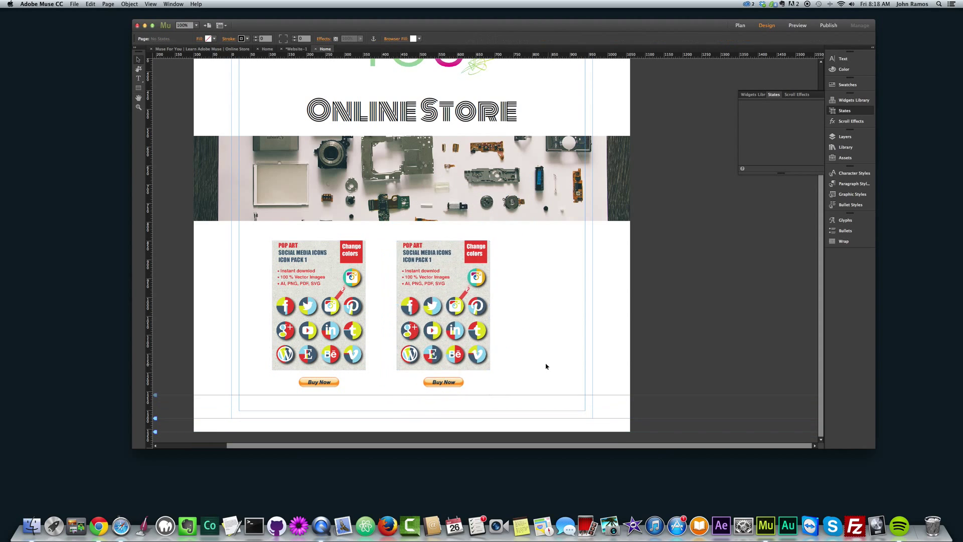
- Check the copied Buy Now button's PayPal options, then deselect it
{"action": "left_click", "coordinate": [447, 386]}
{"action": "left_click", "coordinate": [469, 376]}
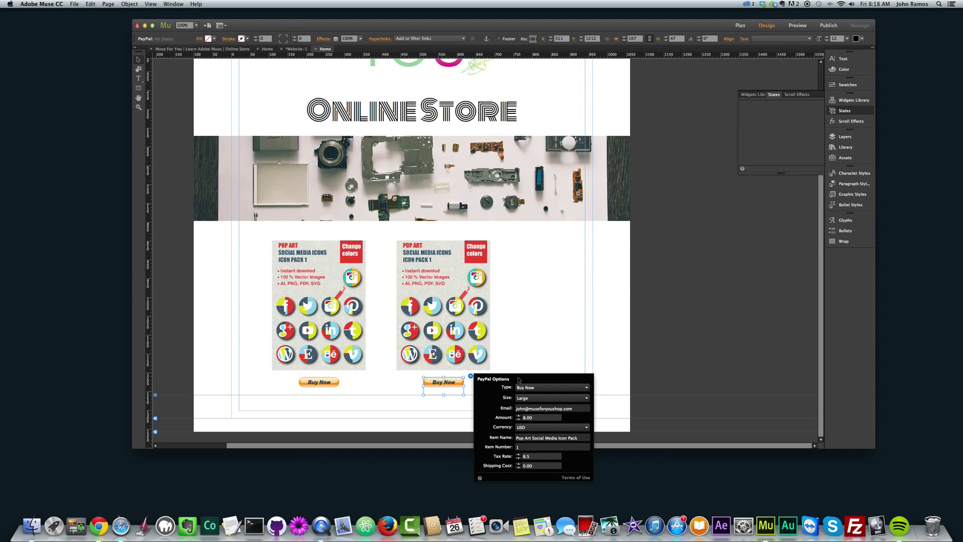
{"action": "left_click", "coordinate": [368, 403]}
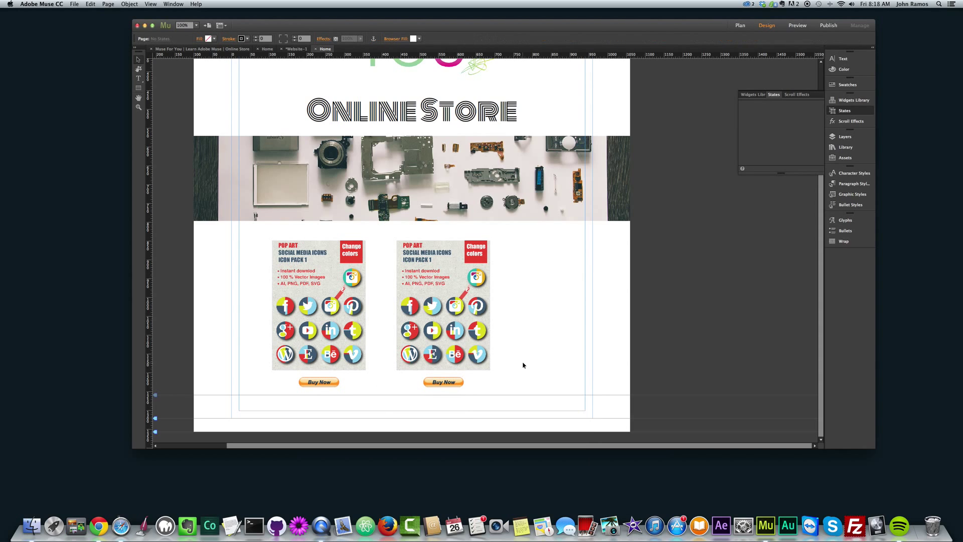
- Preview in Chrome and open the second Buy Now button's PayPal checkout
{"action": "key", "text": "super+shift+e"}
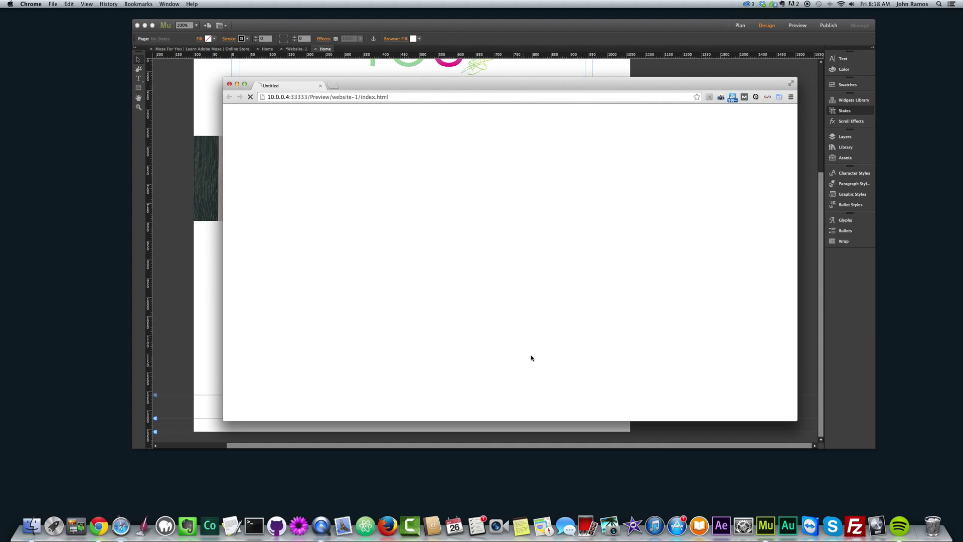
{"action": "left_click", "coordinate": [542, 371]}
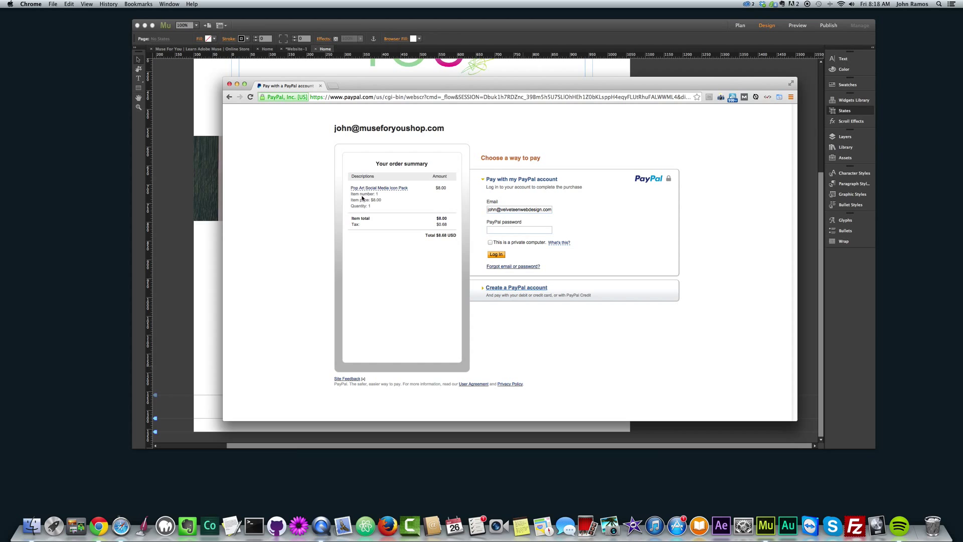
- Change the second Buy Now button's Item Number to 2 and preview the page in Chrome again
{"action": "left_click", "coordinate": [189, 281]}
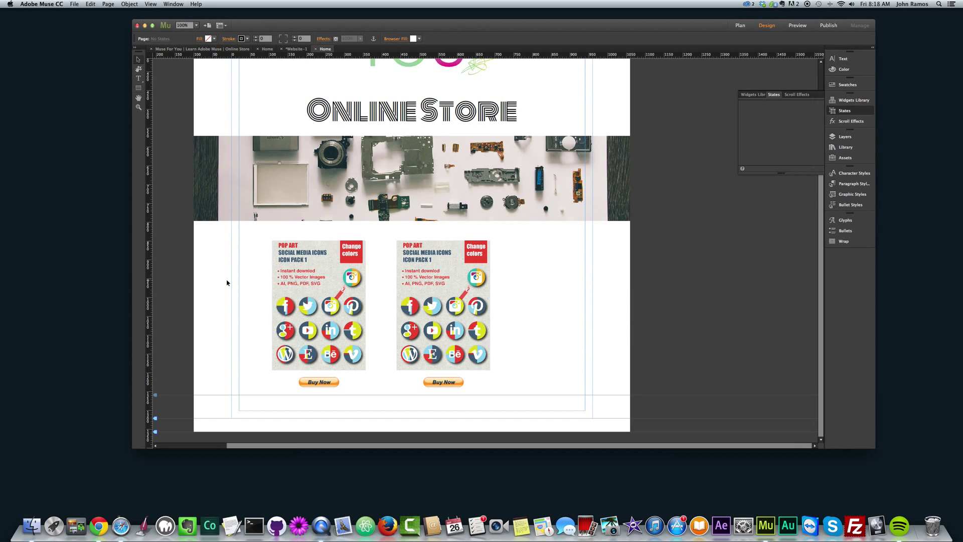
{"action": "left_click", "coordinate": [439, 377]}
{"action": "left_click", "coordinate": [470, 376]}
{"action": "left_click", "coordinate": [523, 451]}
{"action": "left_click", "coordinate": [527, 446]}
{"action": "type", "text": "2"}
{"action": "left_click", "coordinate": [554, 338]}
{"action": "key", "text": "super+shift+e"}
- Open the second Buy Now checkout, confirm item number 2, and minimize the PayPal window
{"action": "scroll", "coordinate": [359, 337], "scroll_direction": "down", "scroll_amount": 5}
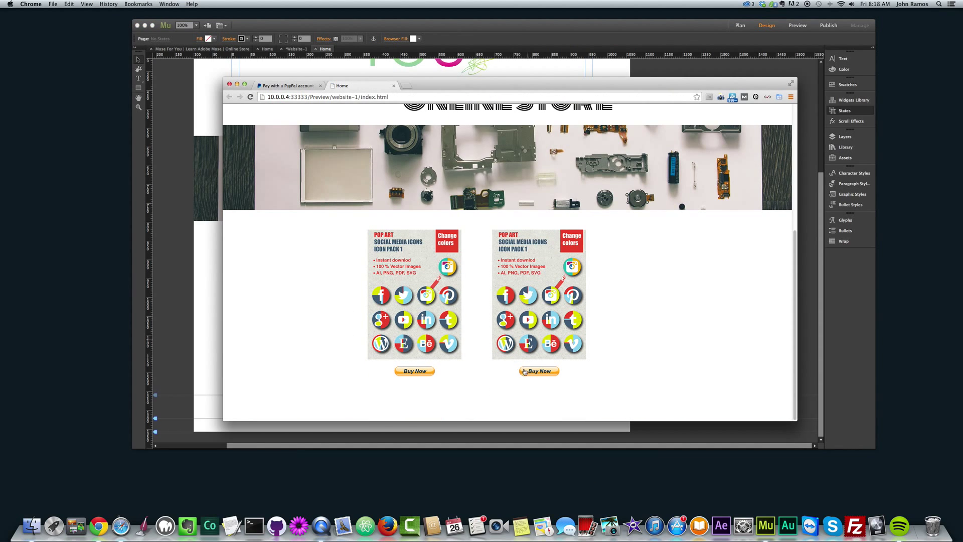
{"action": "left_click", "coordinate": [541, 371]}
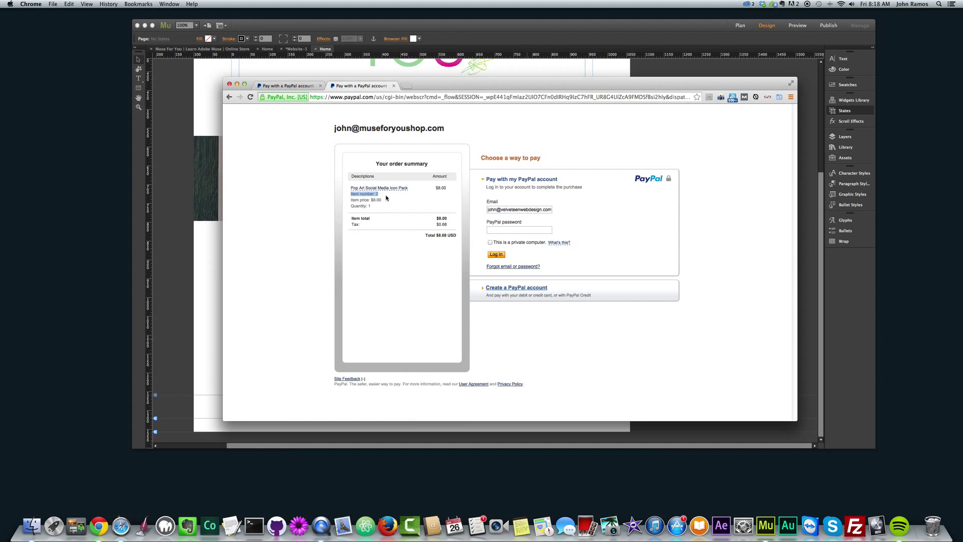
{"action": "left_click_drag", "start_coordinate": [430, 87], "coordinate": [432, 102]}
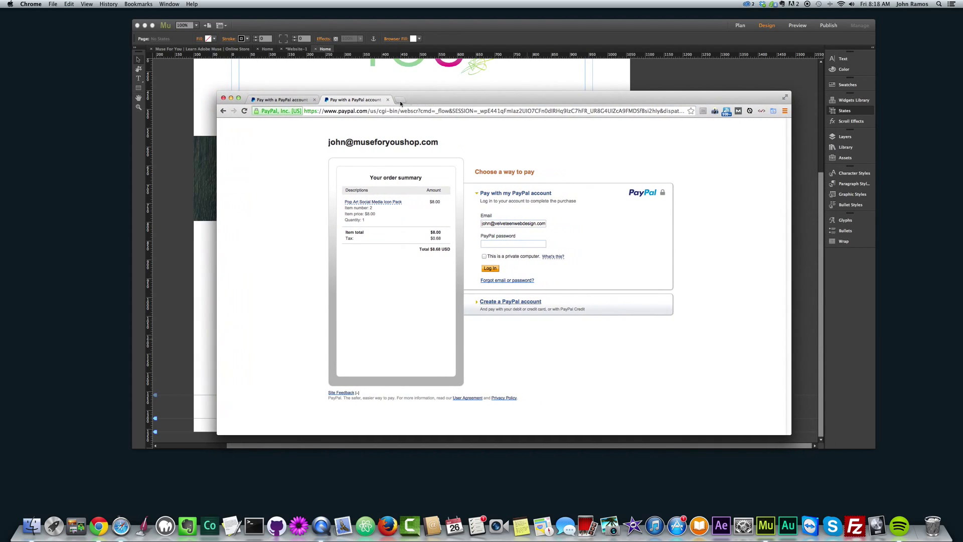
{"action": "left_click", "coordinate": [231, 98]}
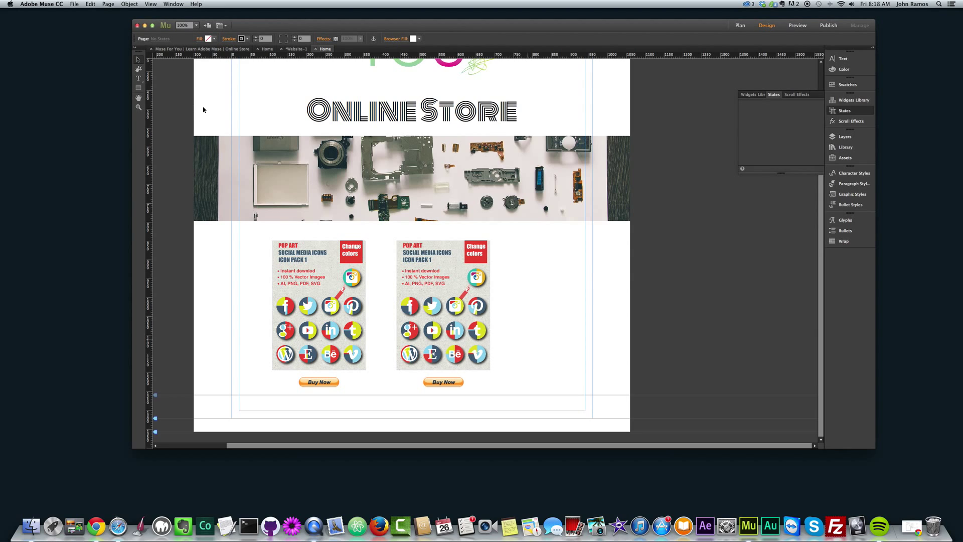
{"action": "left_click", "coordinate": [483, 259]}
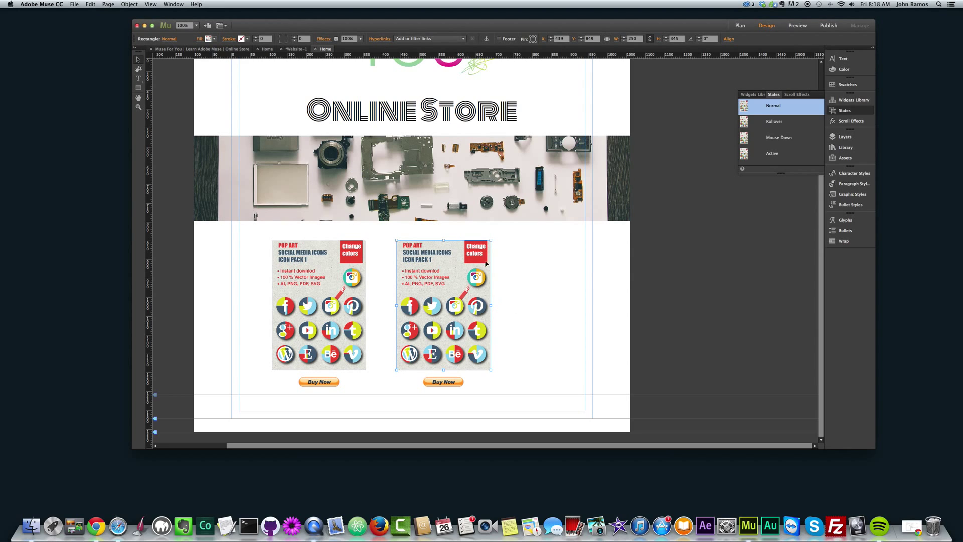
{"action": "left_click", "coordinate": [442, 382]}
{"action": "left_click", "coordinate": [471, 375]}
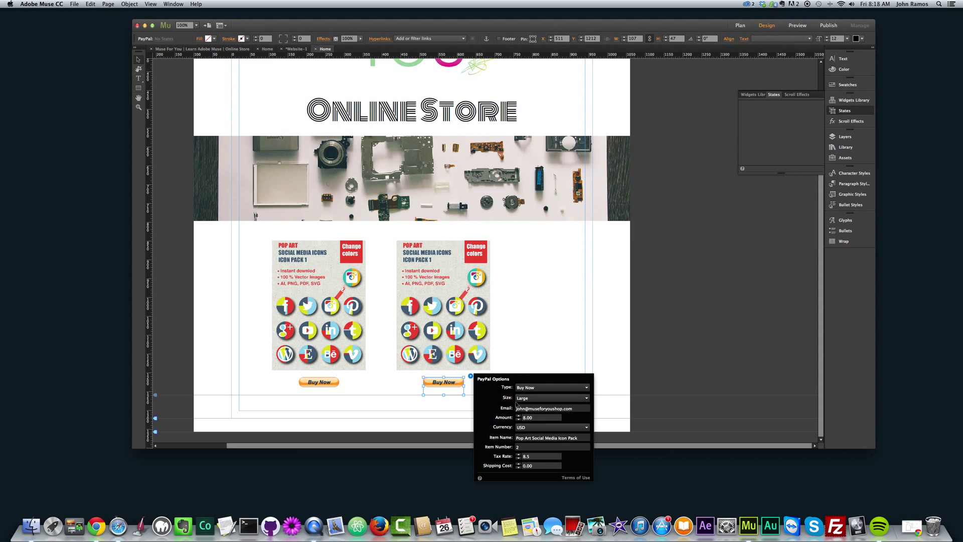
{"action": "left_click", "coordinate": [577, 437]}
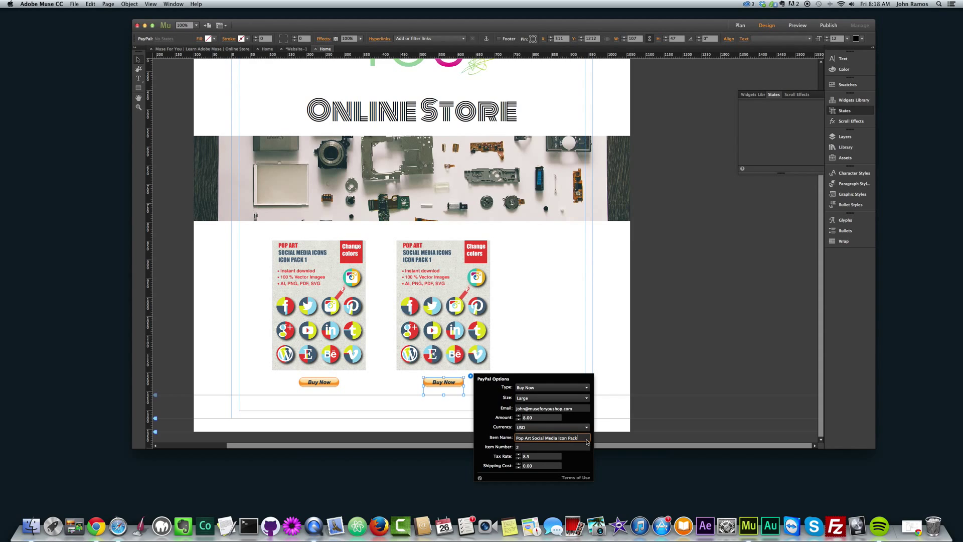
{"action": "left_click", "coordinate": [538, 446]}
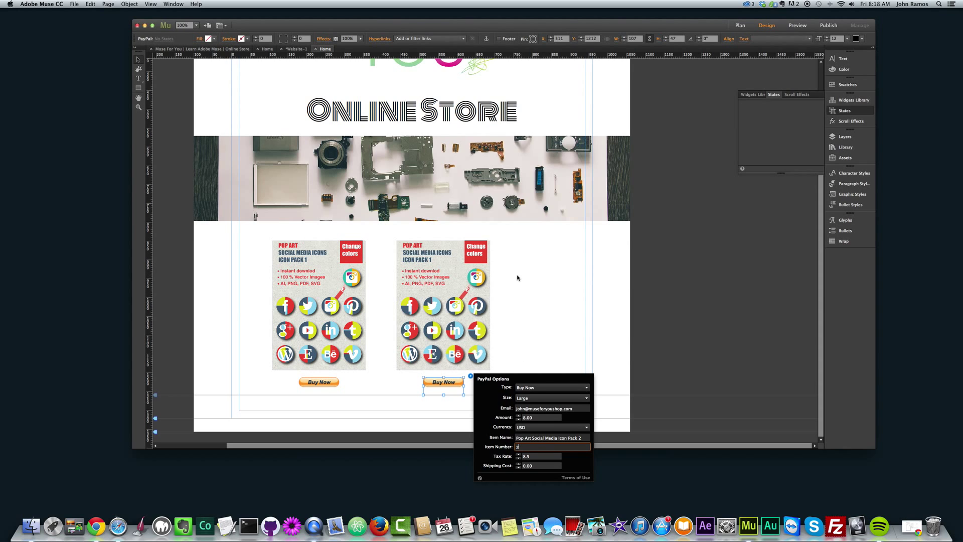
{"action": "left_click", "coordinate": [494, 295]}
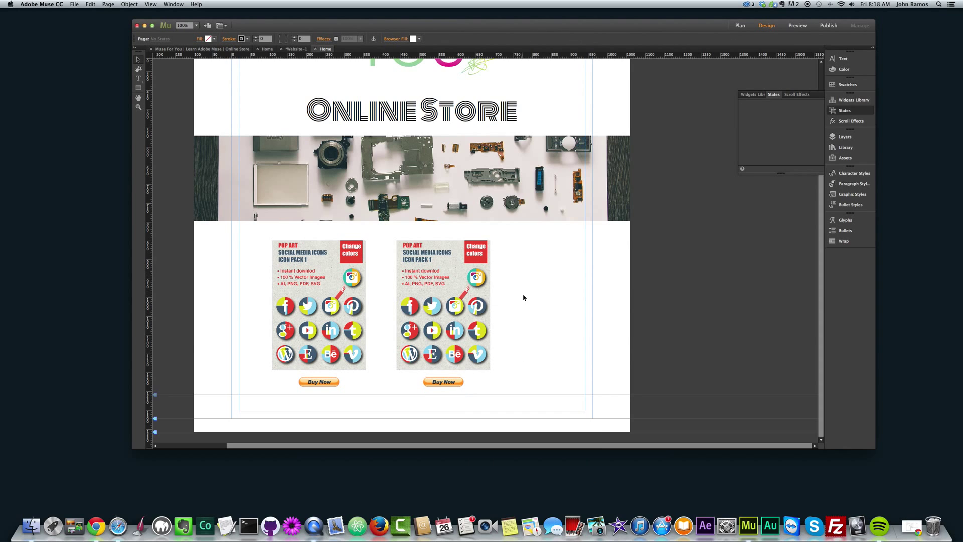
{"action": "scroll", "coordinate": [524, 296], "scroll_direction": "up", "scroll_amount": 5}
{"action": "scroll", "coordinate": [523, 293], "scroll_direction": "down", "scroll_amount": 4}
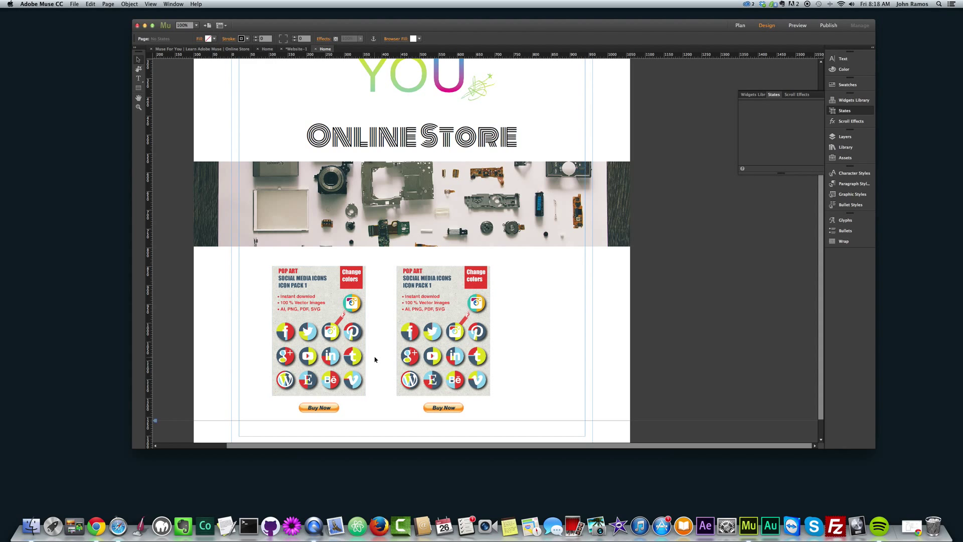
{"action": "scroll", "coordinate": [376, 359], "scroll_direction": "up", "scroll_amount": 2}
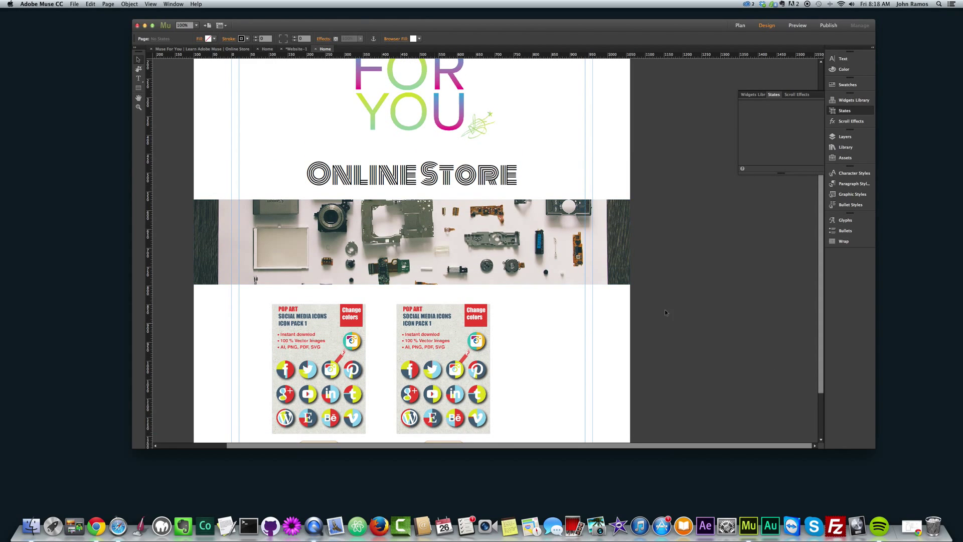
{"action": "scroll", "coordinate": [639, 291], "scroll_direction": "down", "scroll_amount": 3}
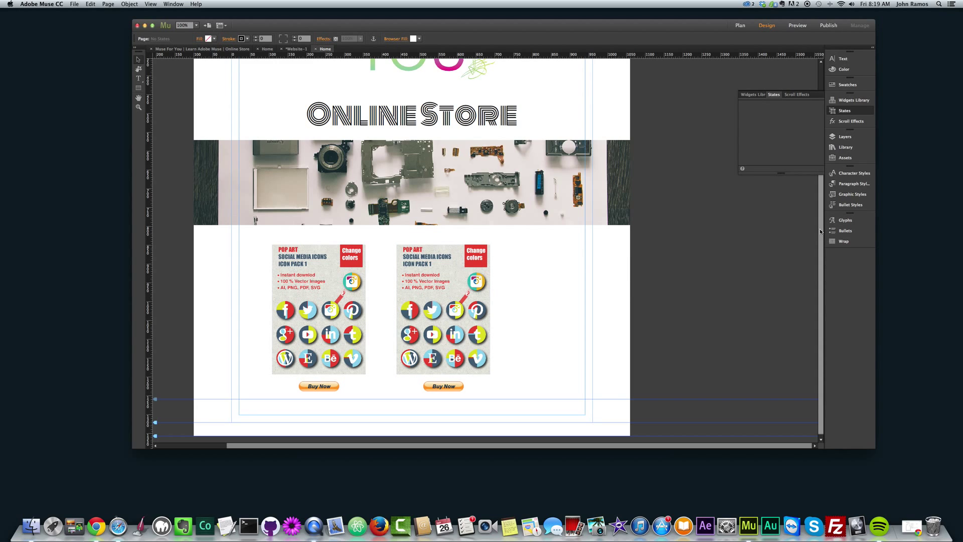
{"action": "left_click_drag", "start_coordinate": [819, 228], "coordinate": [822, 113]}
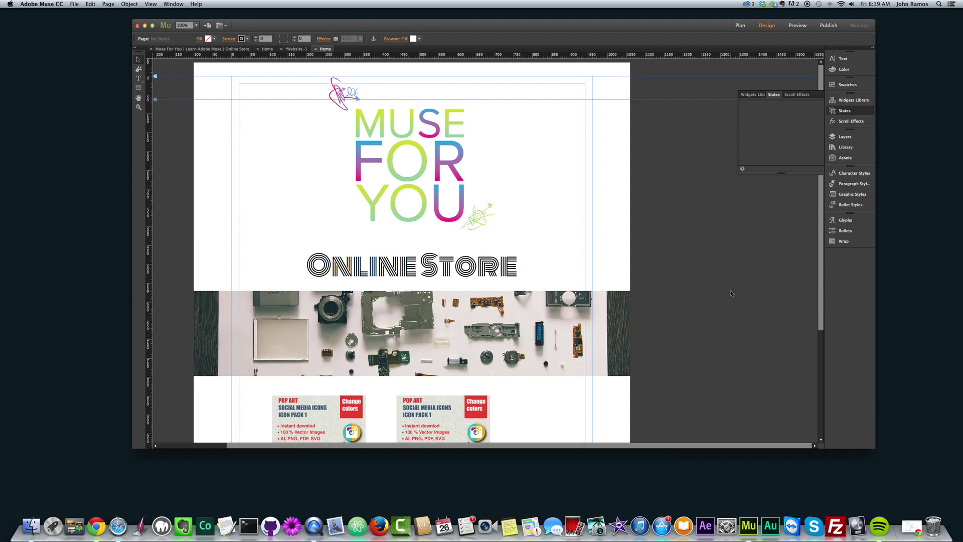
{"action": "scroll", "coordinate": [730, 290], "scroll_direction": "down", "scroll_amount": 10}
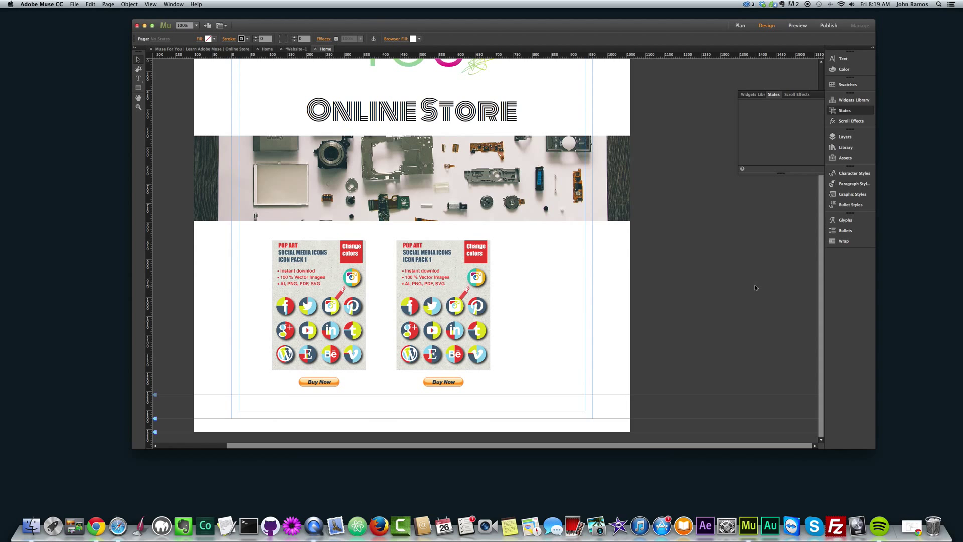